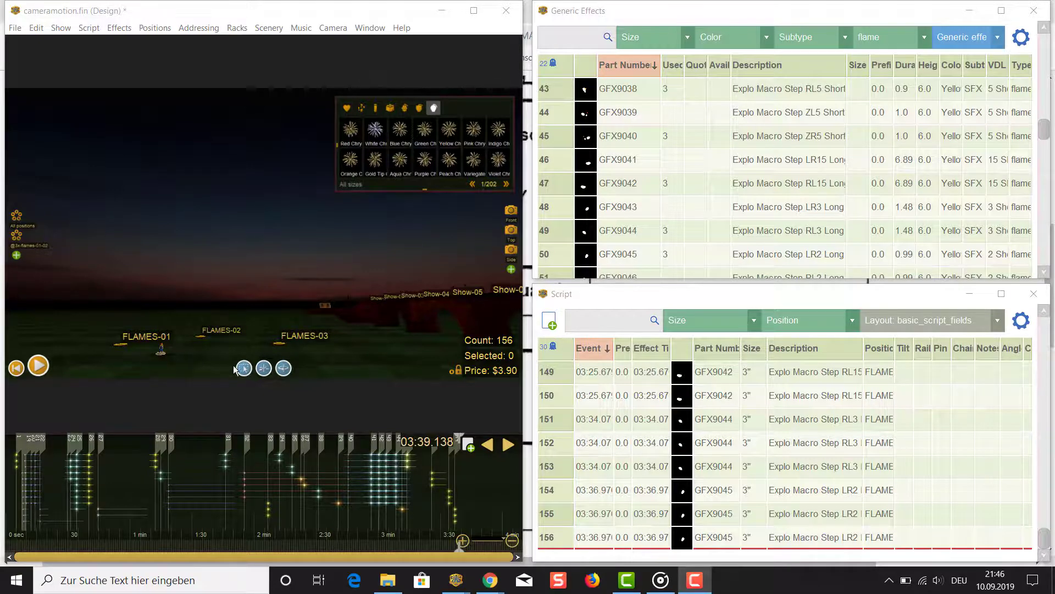
Rewind and play the show from the start, stopping at about 00:12.861.
scroll(376, 345, "up", 1)
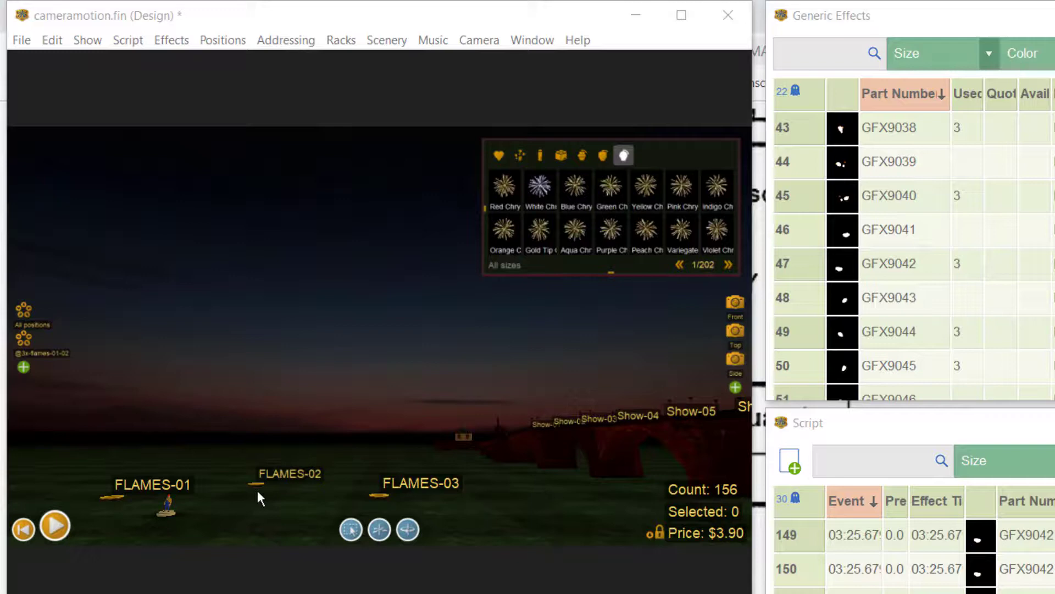
left_click(23, 529)
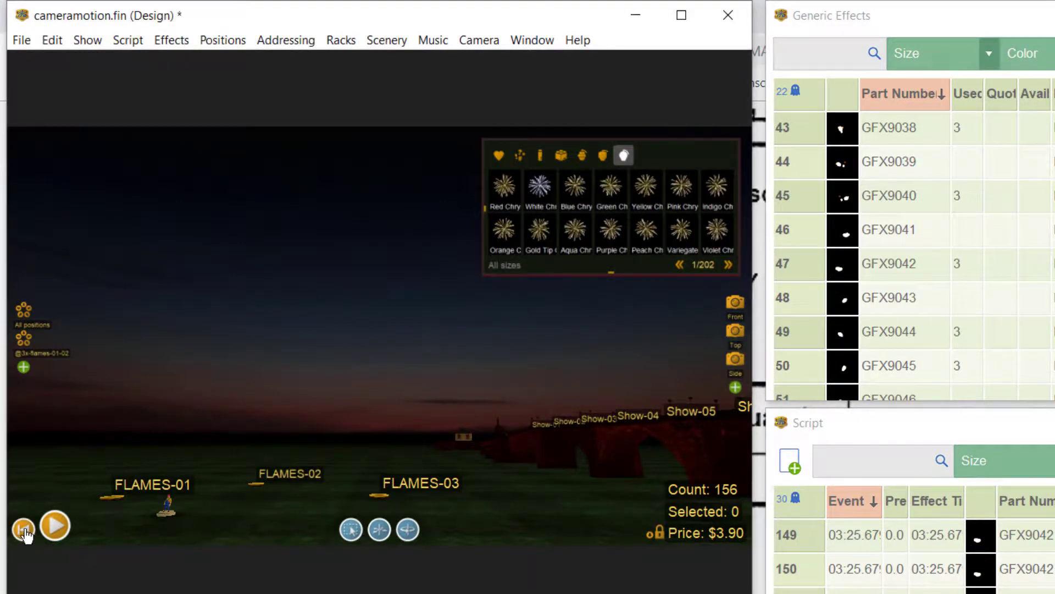
left_click(25, 529)
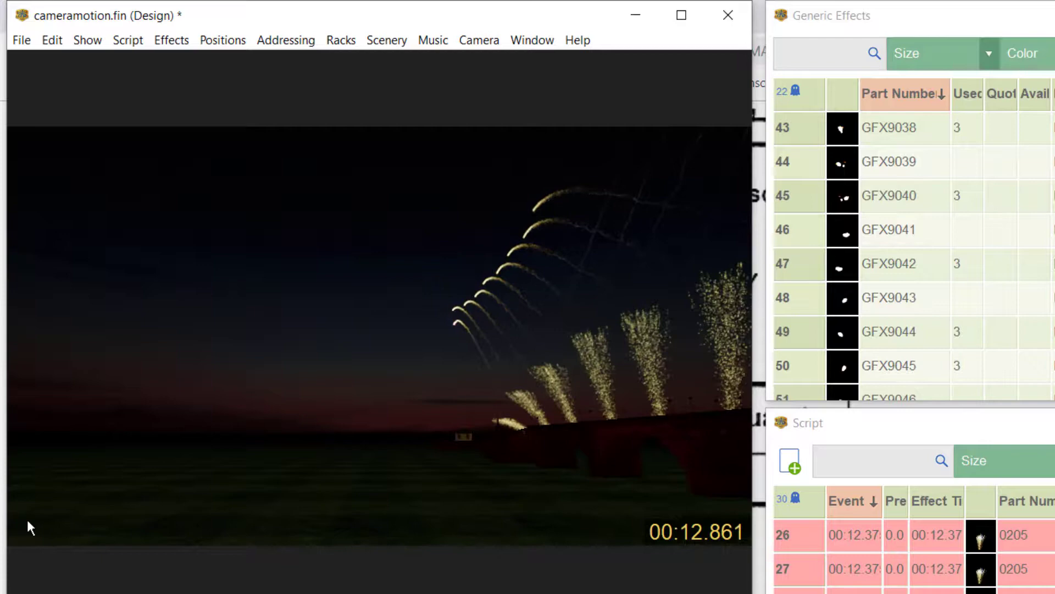
left_click(27, 516)
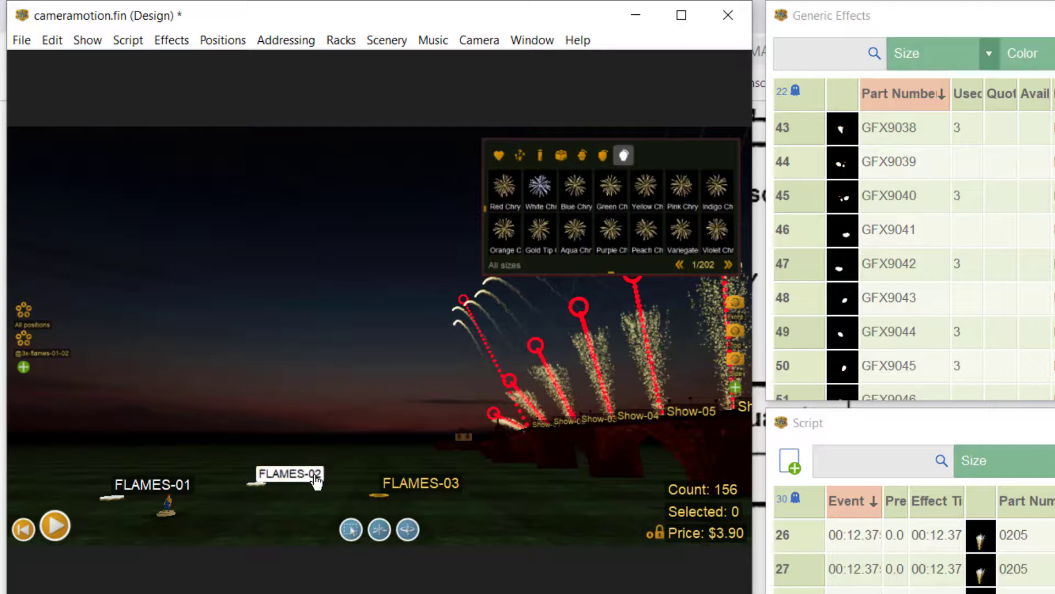
Give the three FLAMES positions the Explo firing system and Explo Flame Unit module.
right_click(434, 486)
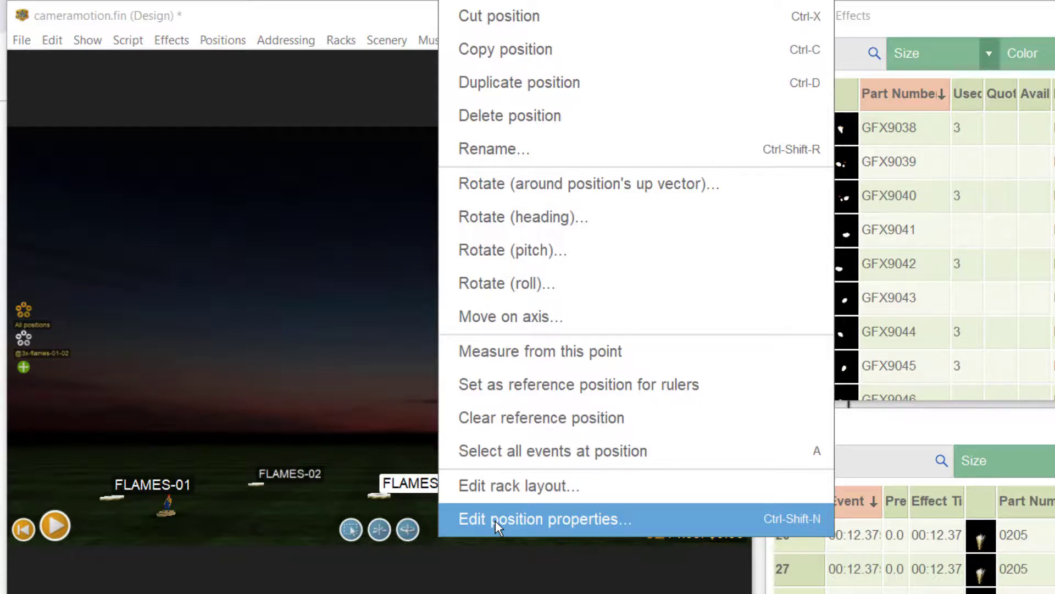
left_click(533, 520)
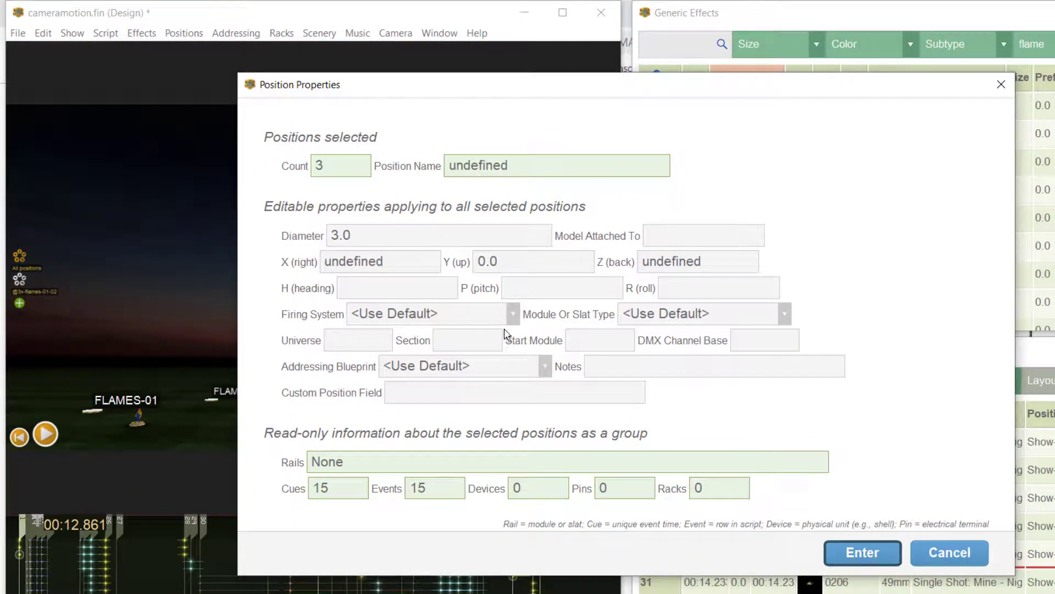
left_click(513, 314)
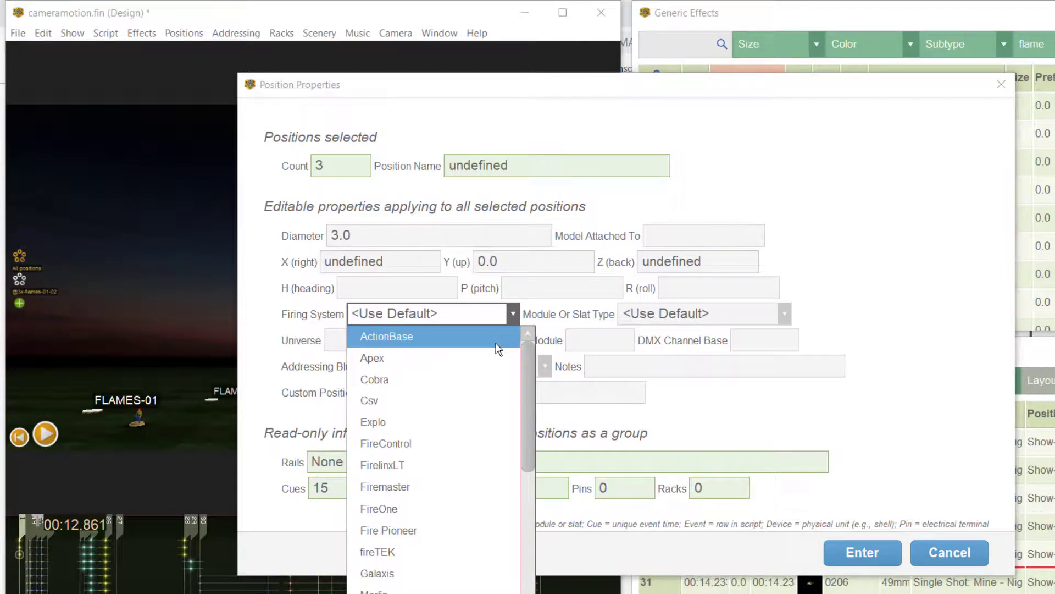
left_click(482, 421)
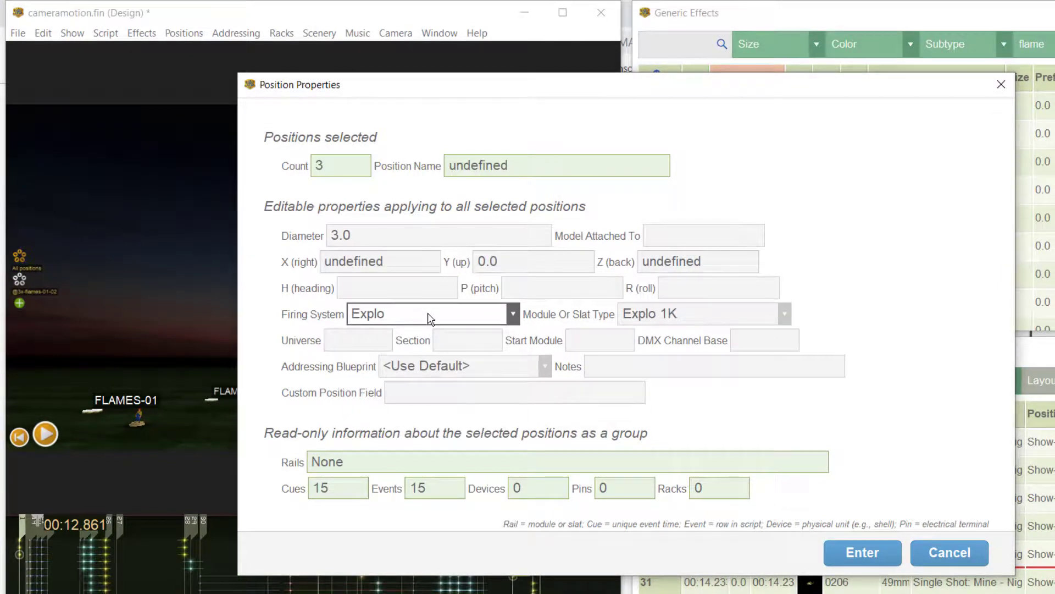
left_click(785, 314)
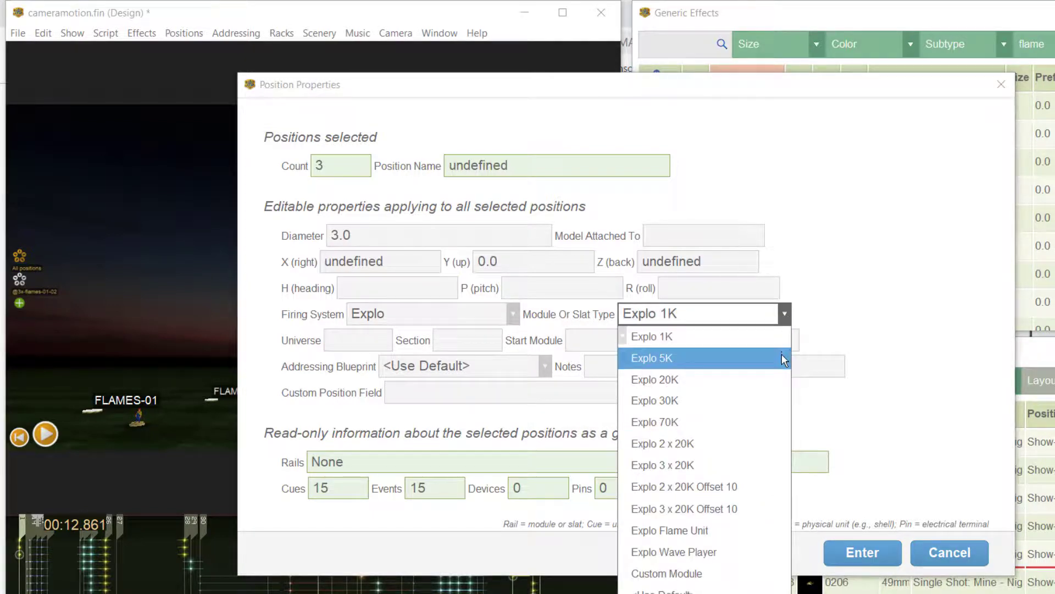
left_click(759, 530)
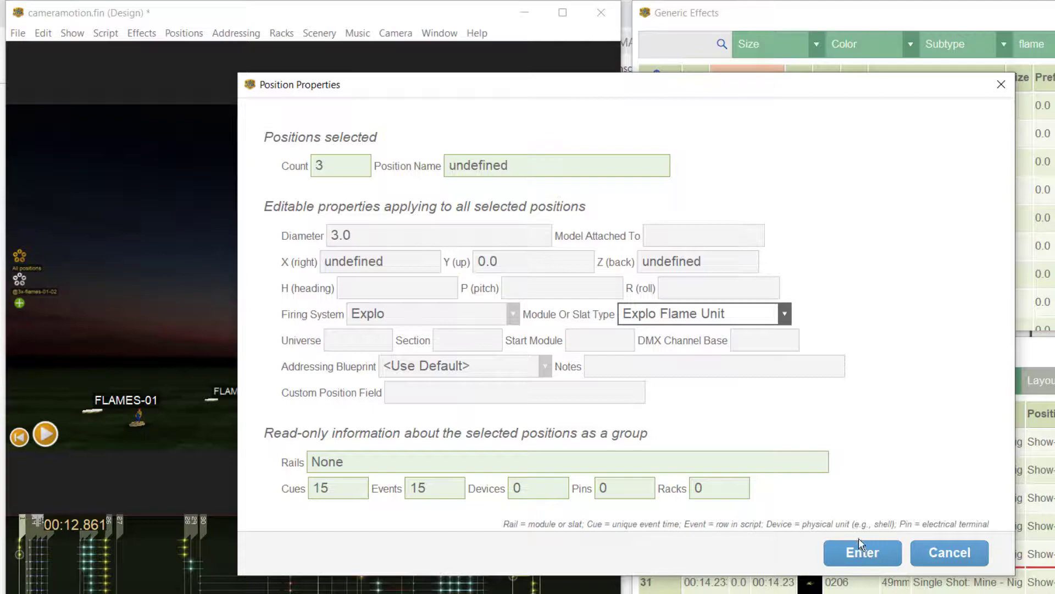
left_click(861, 552)
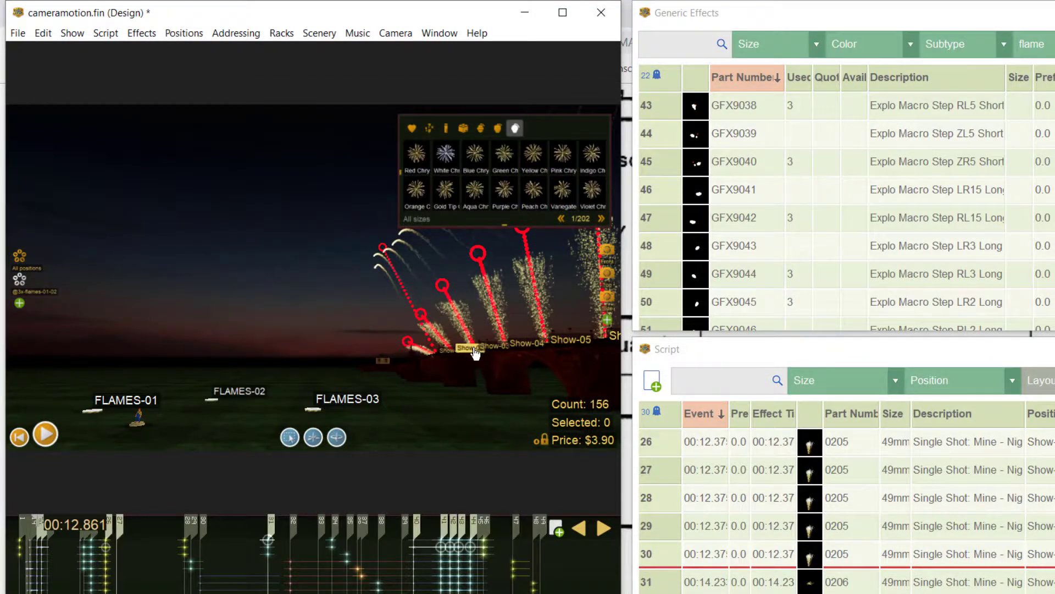
Select all Show positions by name using 'Sho'.
left_click(180, 40)
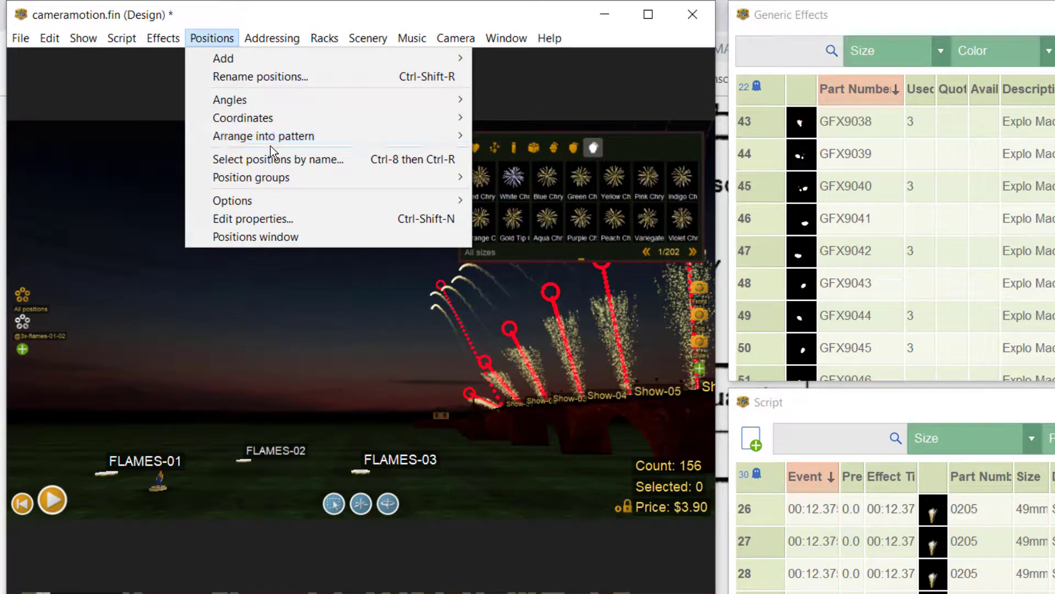
mouse_move(251, 177)
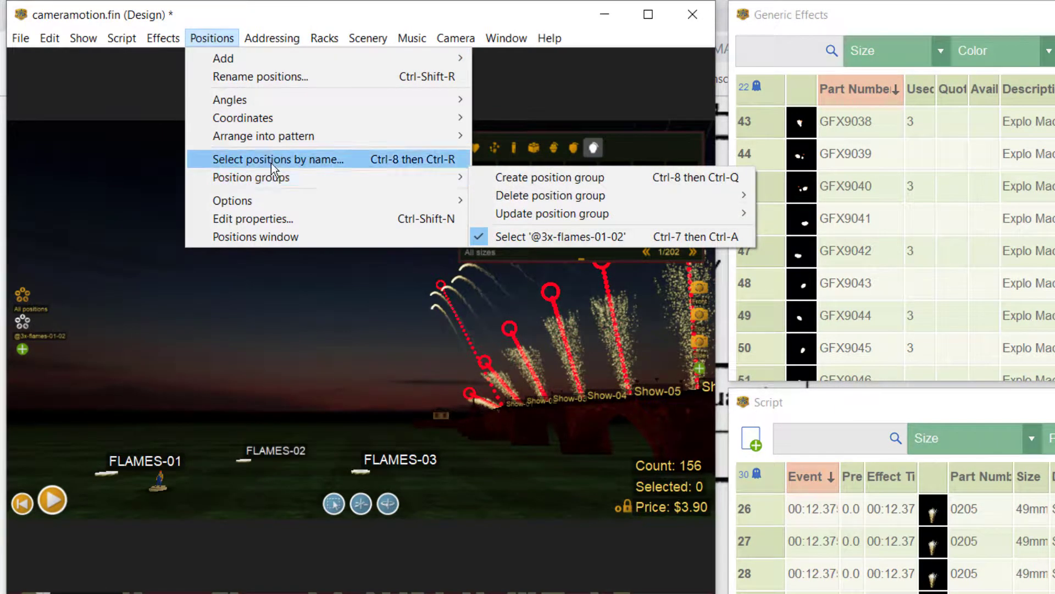
left_click(272, 161)
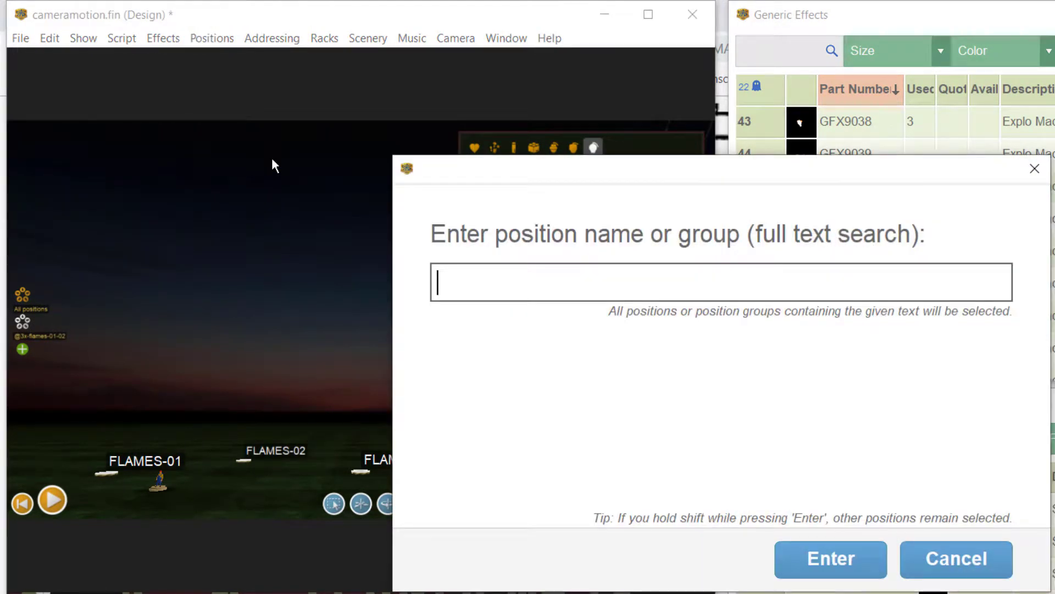
type("Sho")
key("Return")
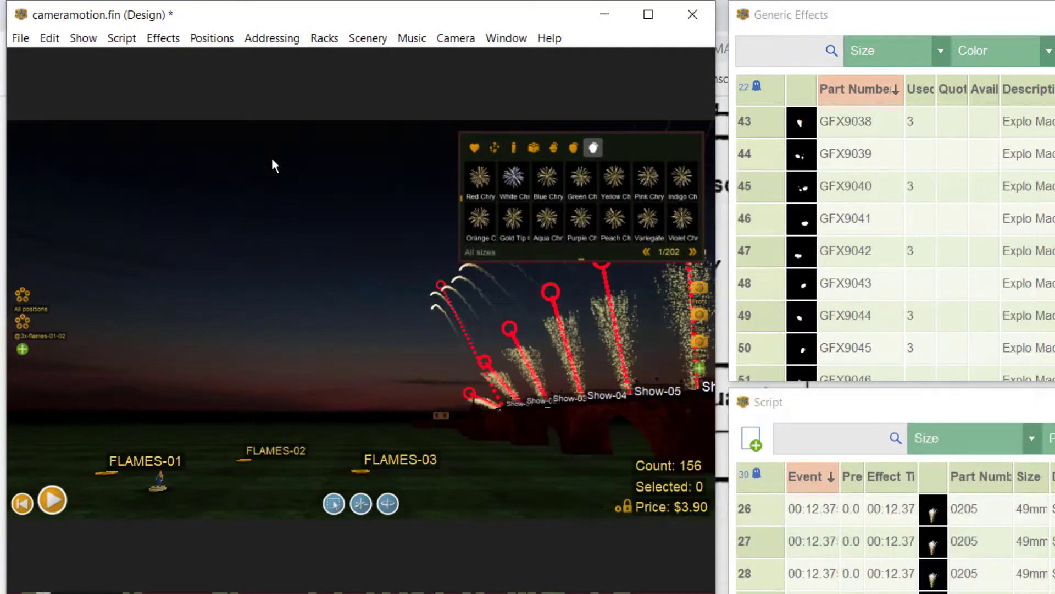
Set the selected Show positions' firing system to fireTEK with v3.0 M48 modules.
right_click(651, 401)
left_click(687, 489)
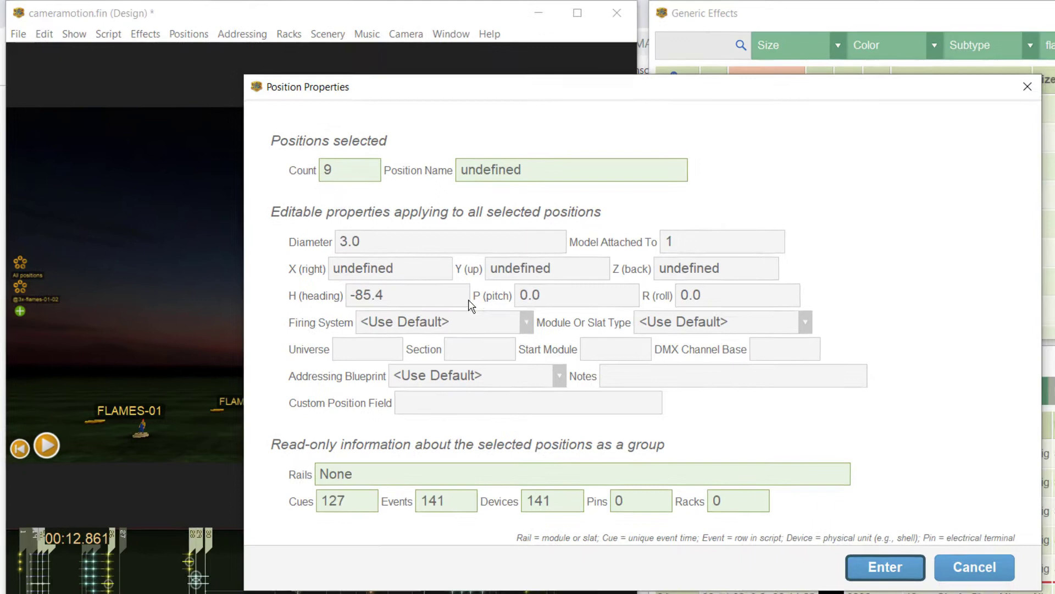
left_click(521, 318)
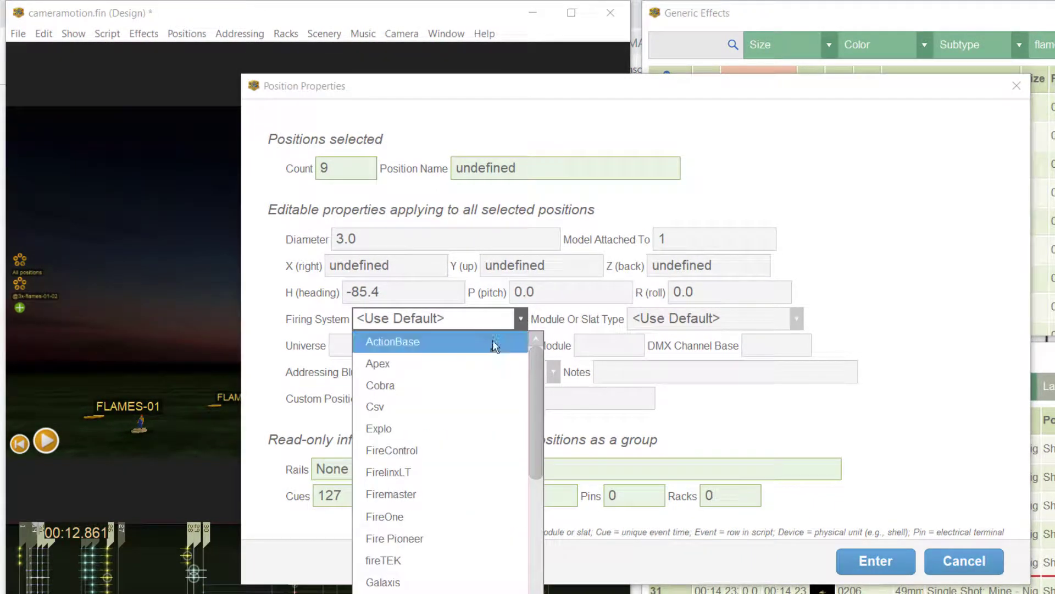
scroll(490, 346, "down", 1)
scroll(481, 385, "down", 1)
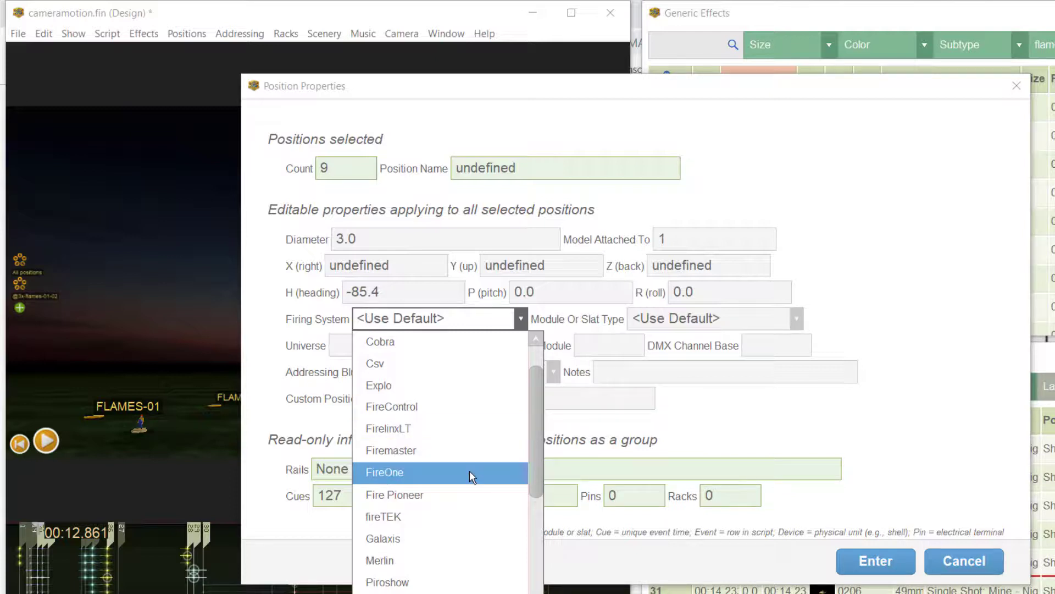
left_click(474, 516)
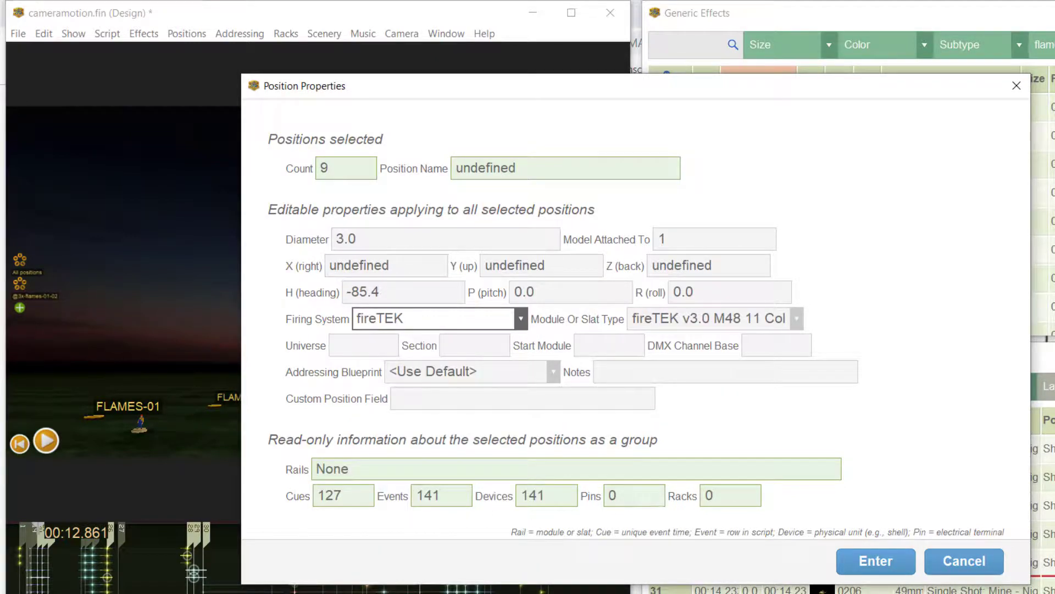
left_click(878, 561)
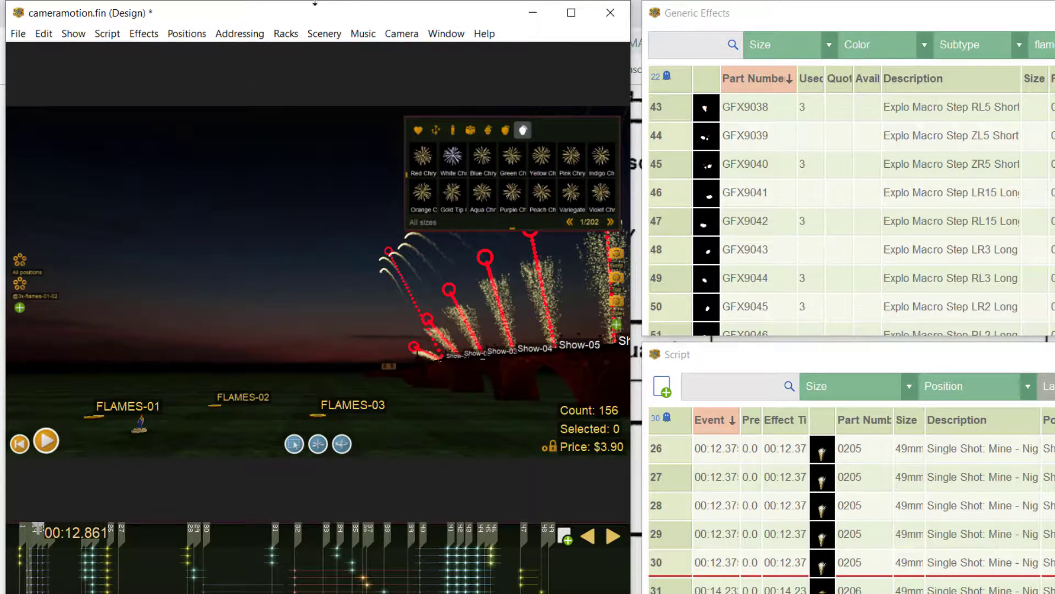
Run Address show with fireTEK as the default firing system.
left_click(236, 33)
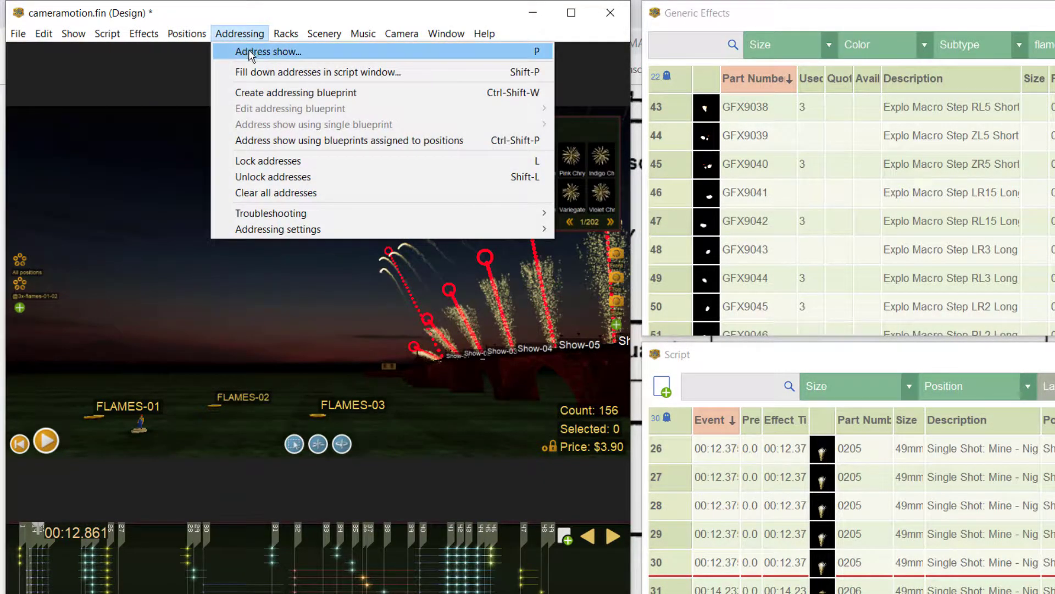
left_click(251, 51)
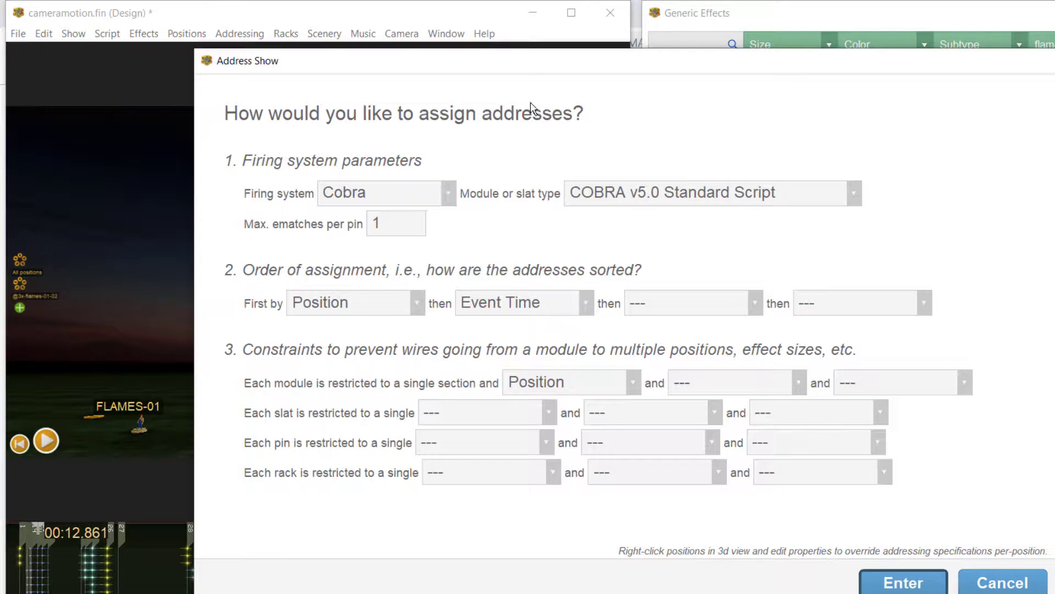
left_click(446, 194)
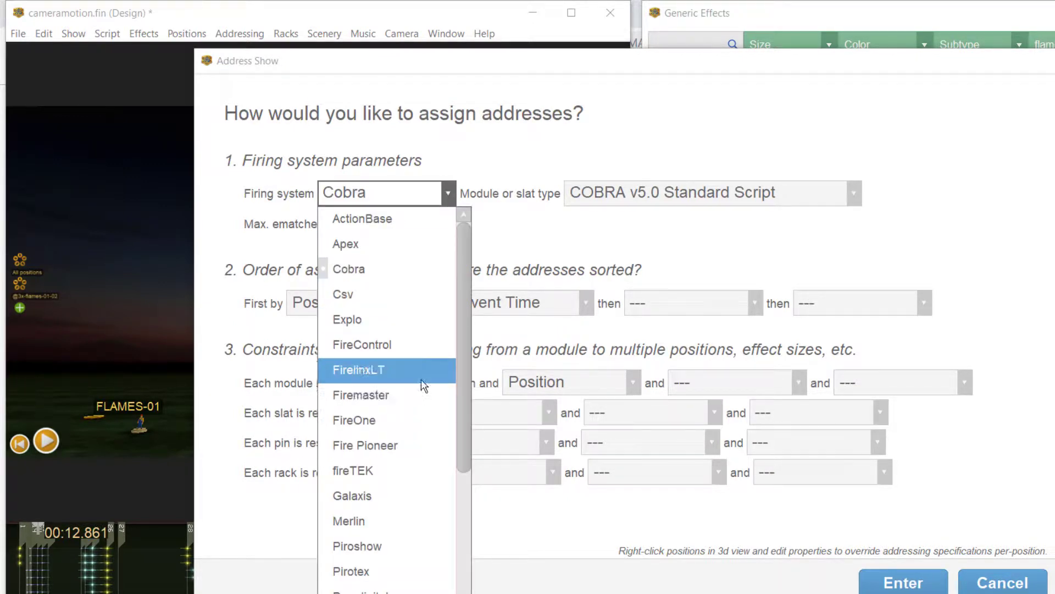
left_click(431, 470)
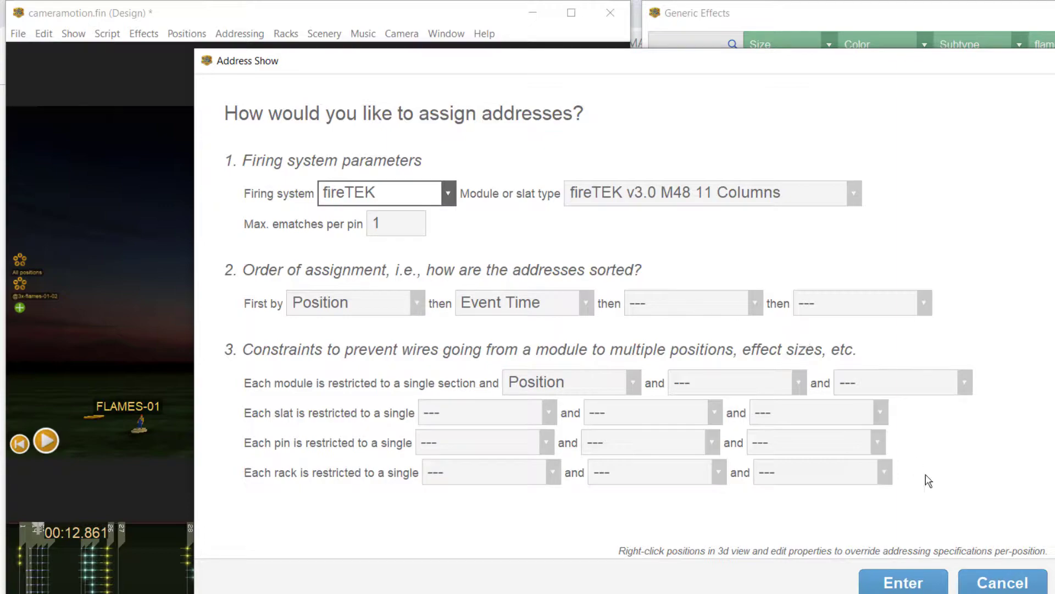
left_click(902, 582)
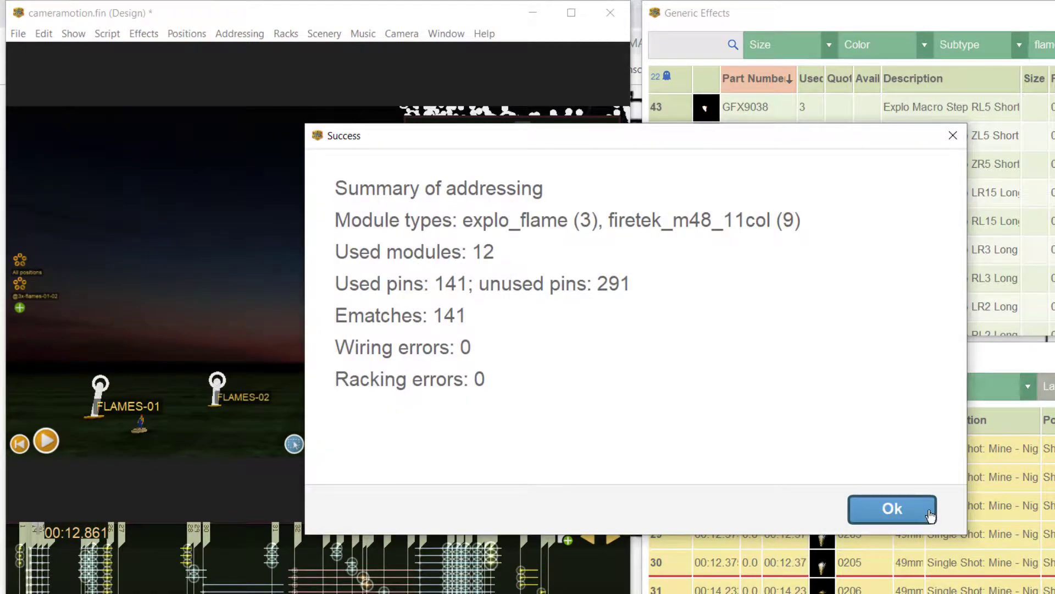
Dismiss the addressing success summary and scroll to the top of the script.
left_click(919, 503)
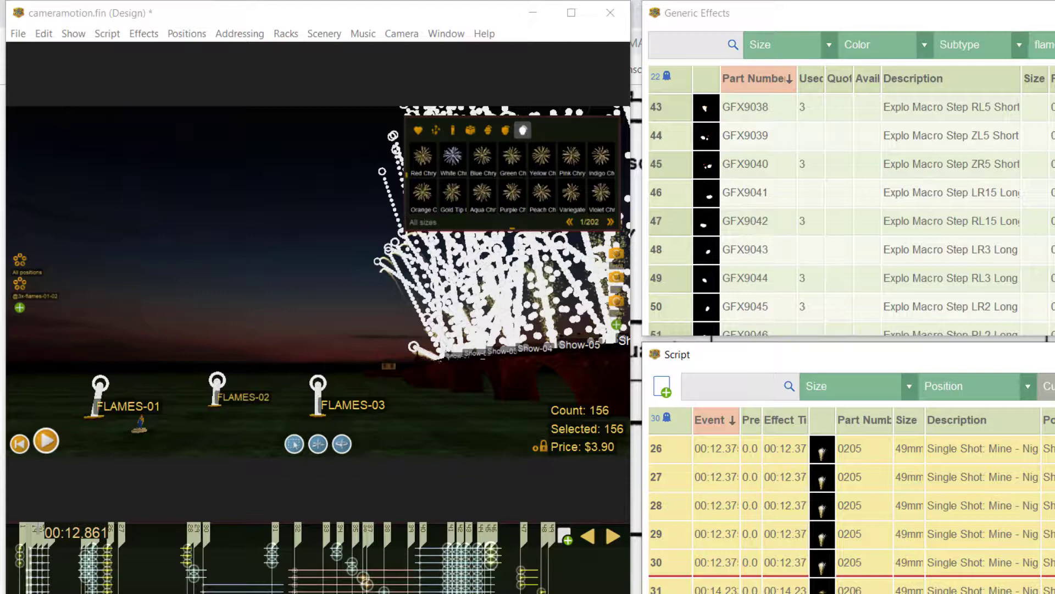
scroll(852, 511, "up", 1)
scroll(852, 512, "up", 1)
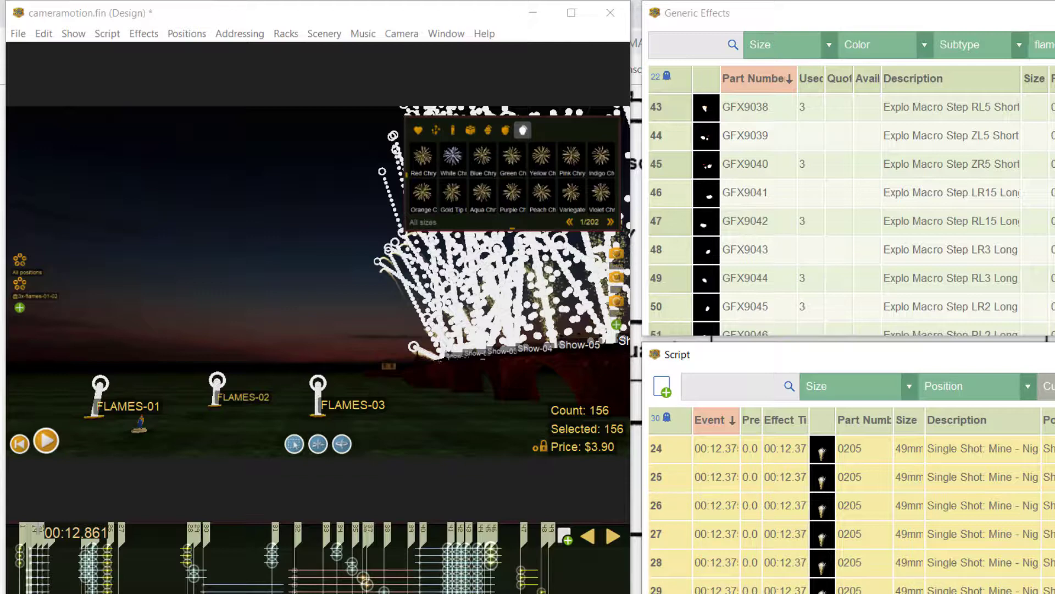
scroll(853, 511, "up", 4)
scroll(852, 512, "up", 2)
scroll(852, 511, "up", 3)
scroll(852, 512, "up", 3)
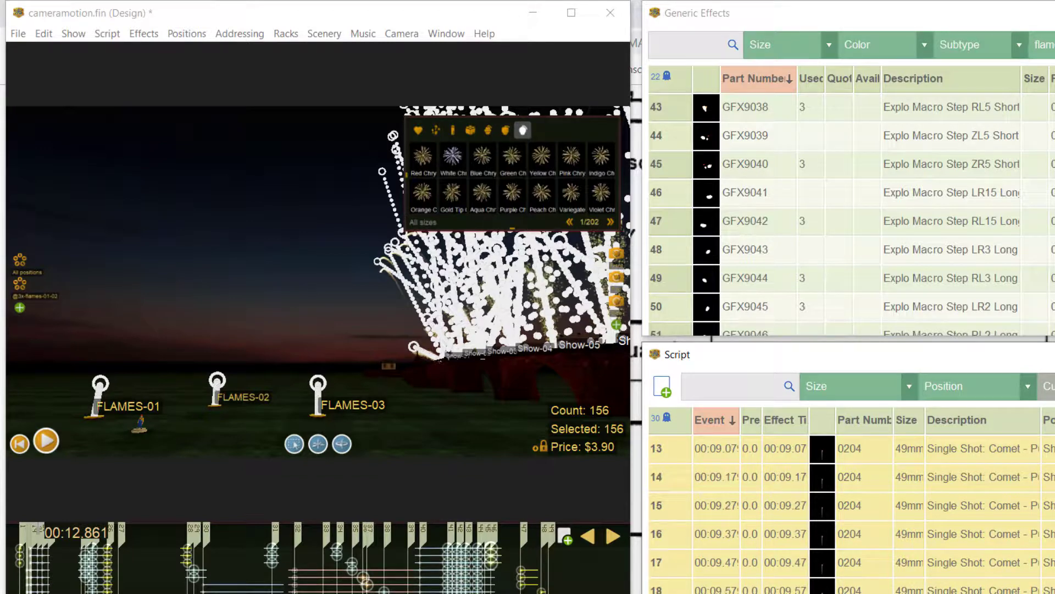
scroll(853, 512, "up", 3)
scroll(852, 511, "up", 2)
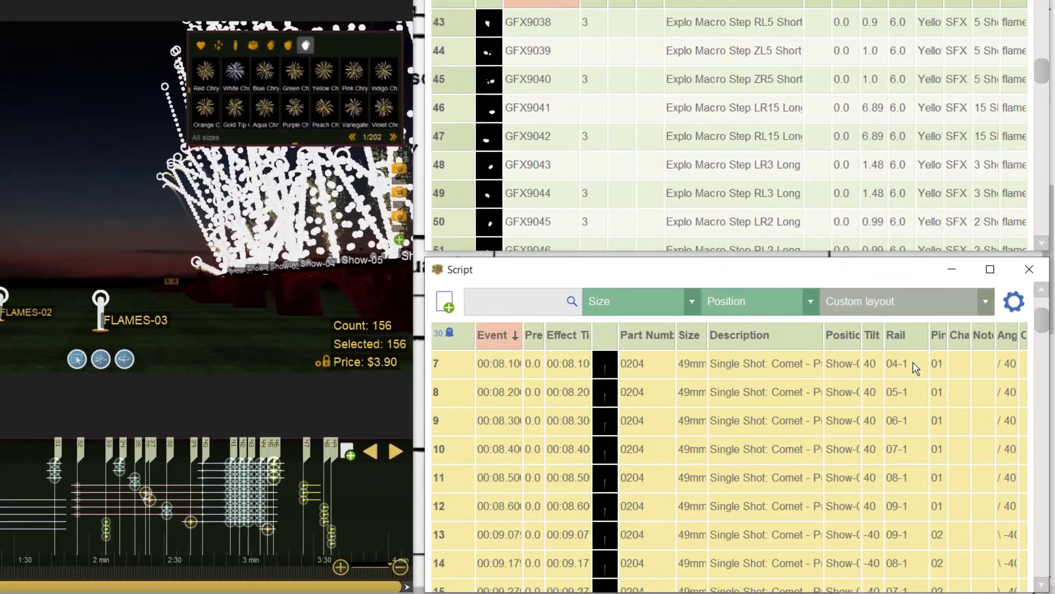
scroll(913, 363, "up", 2)
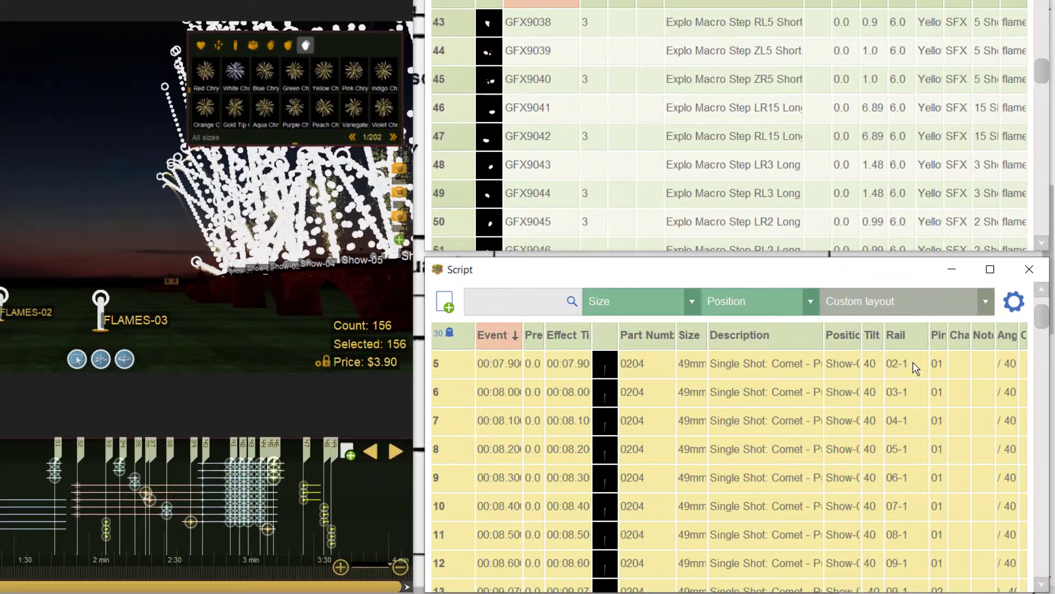
scroll(912, 363, "up", 3)
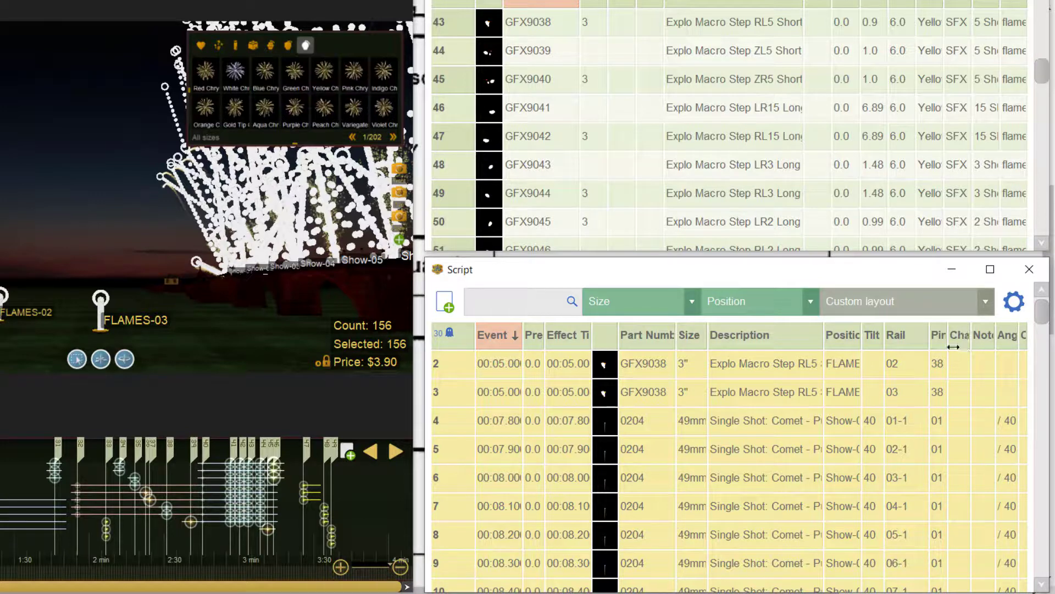
Widen the Pin and Position columns and hide the empty column after Pin.
mouse_move(951, 346)
left_click_drag(950, 347, 962, 346)
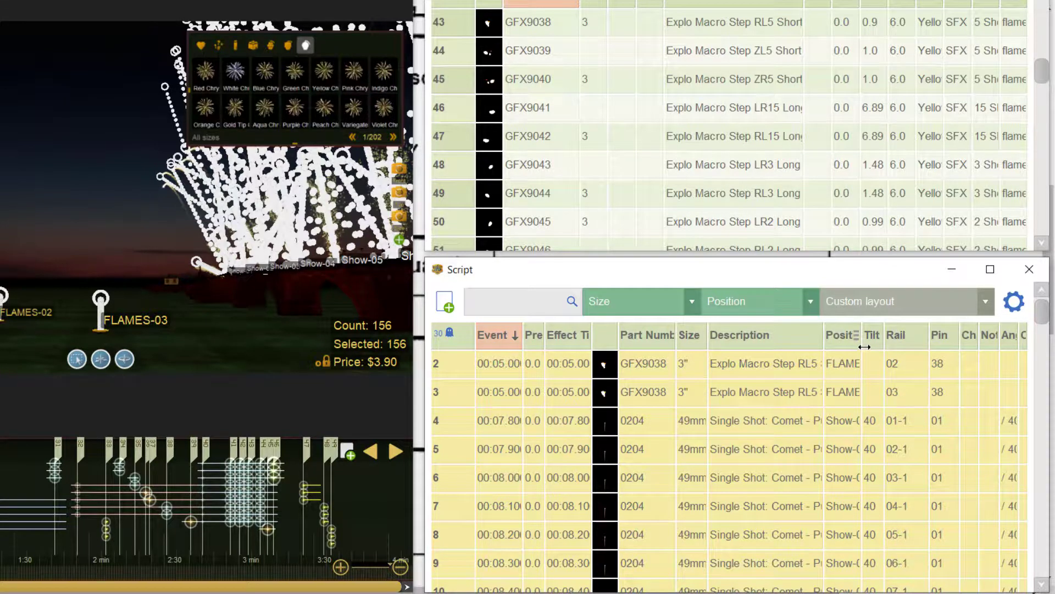
left_click_drag(863, 349, 880, 346)
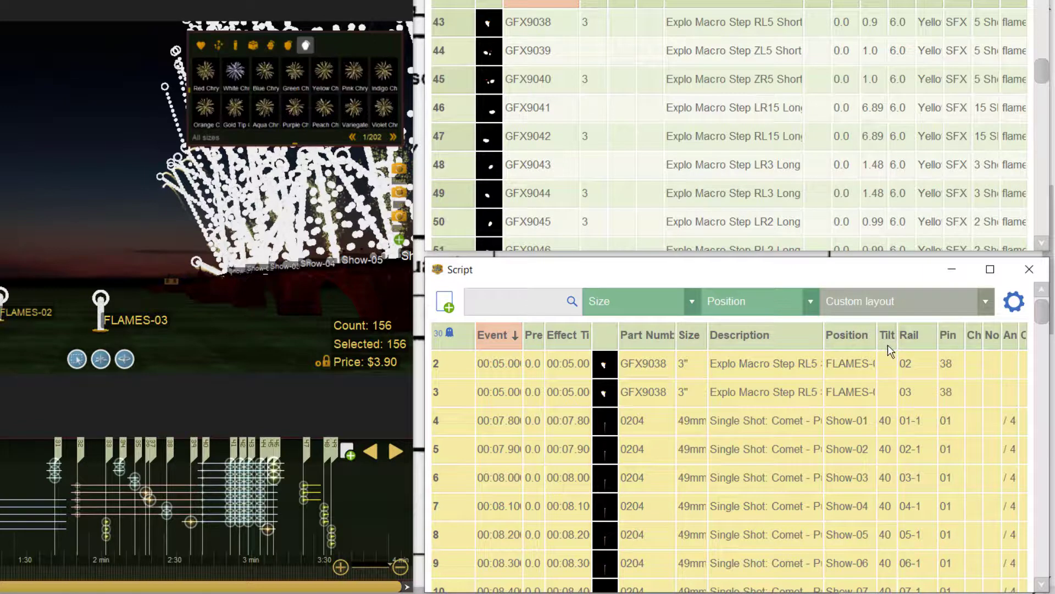
left_click(980, 342)
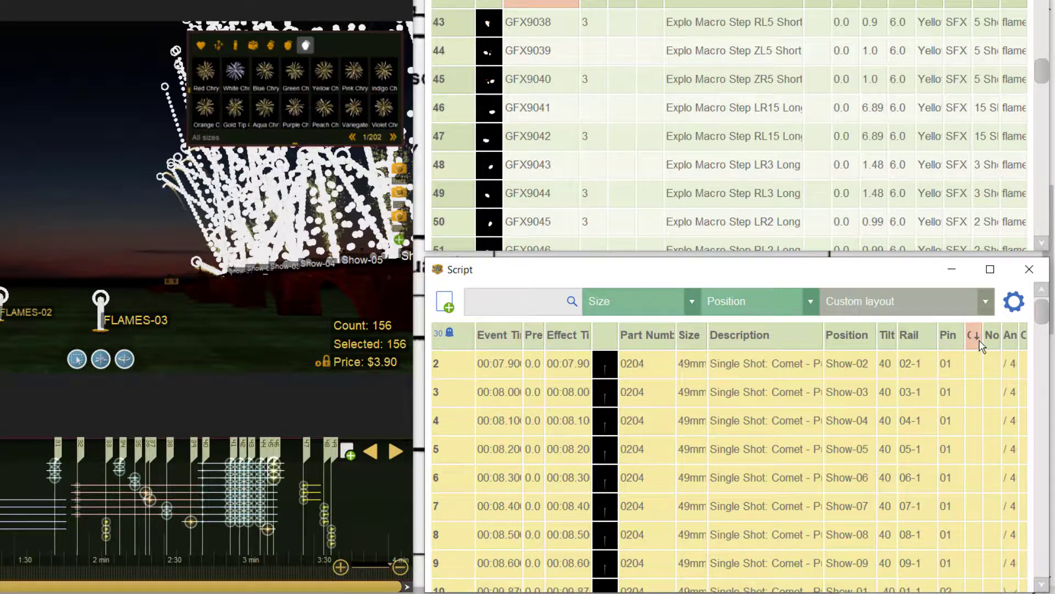
right_click(979, 342)
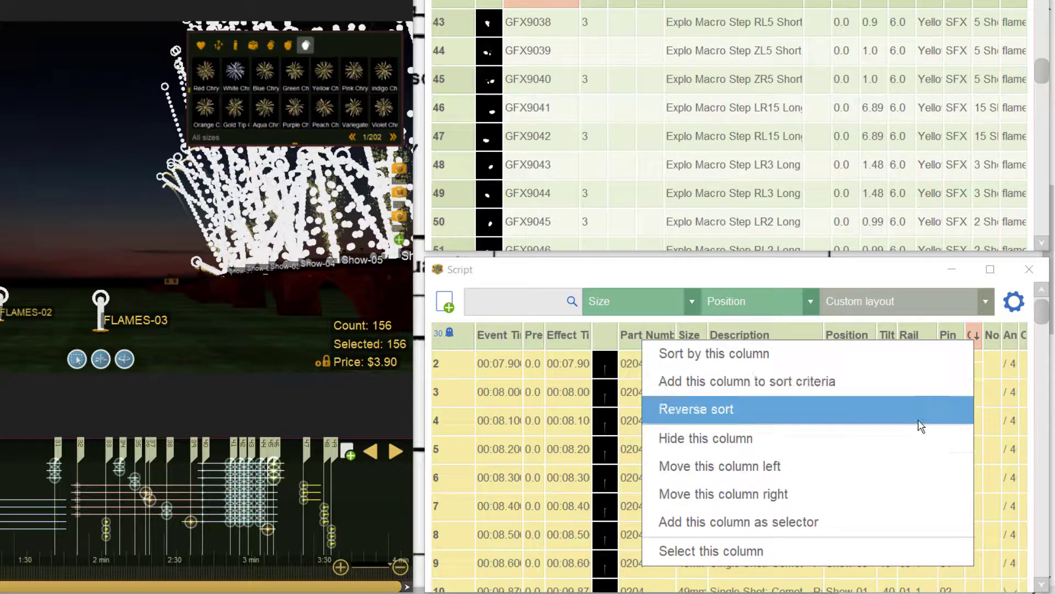
left_click(921, 440)
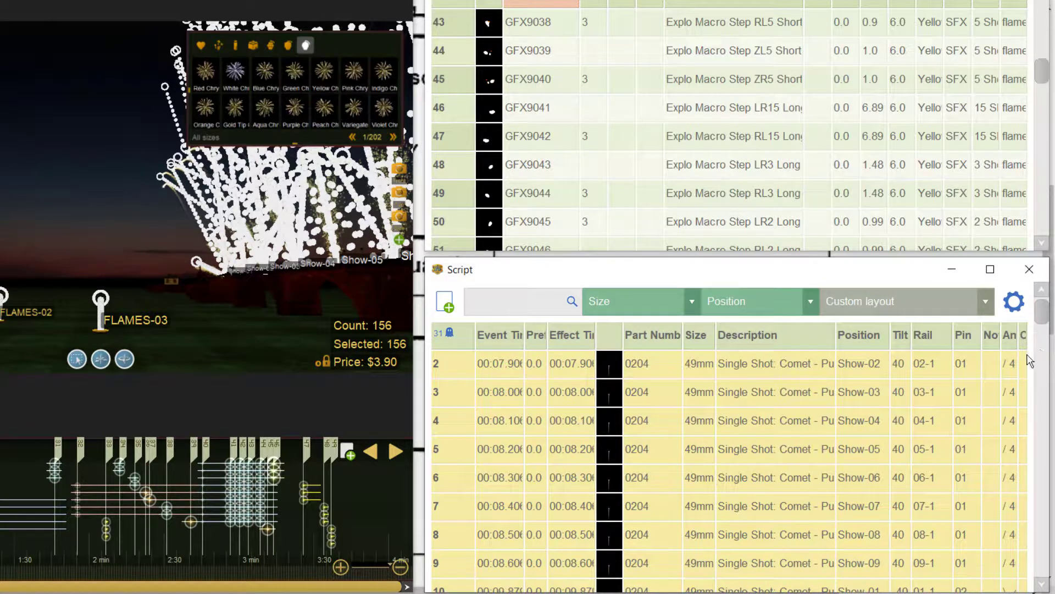
Hide the empty notes column and show the Module Or Slat Type column.
right_click(995, 342)
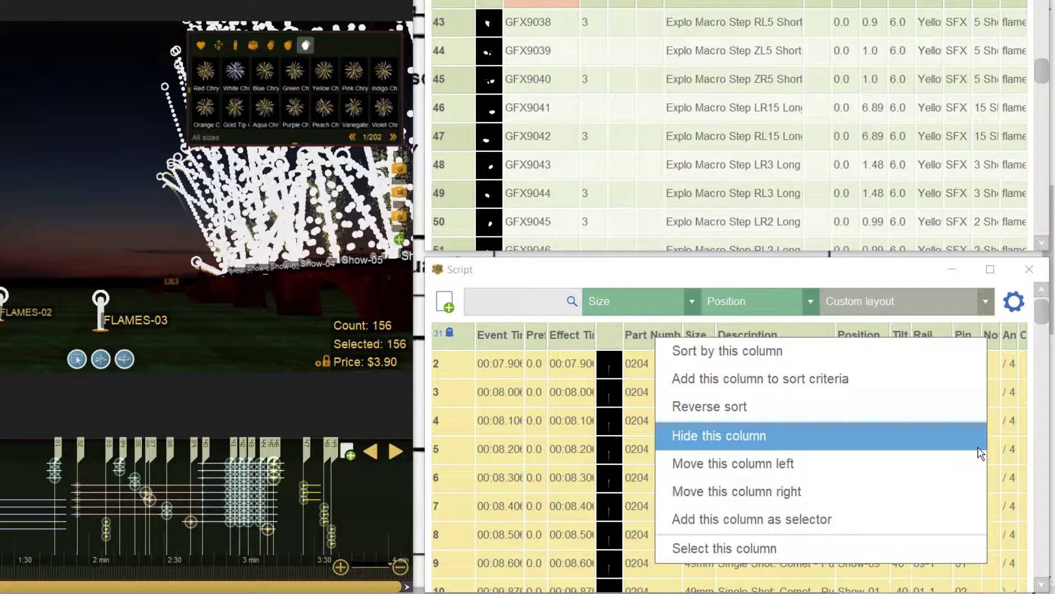
left_click(981, 453)
left_click(1014, 301)
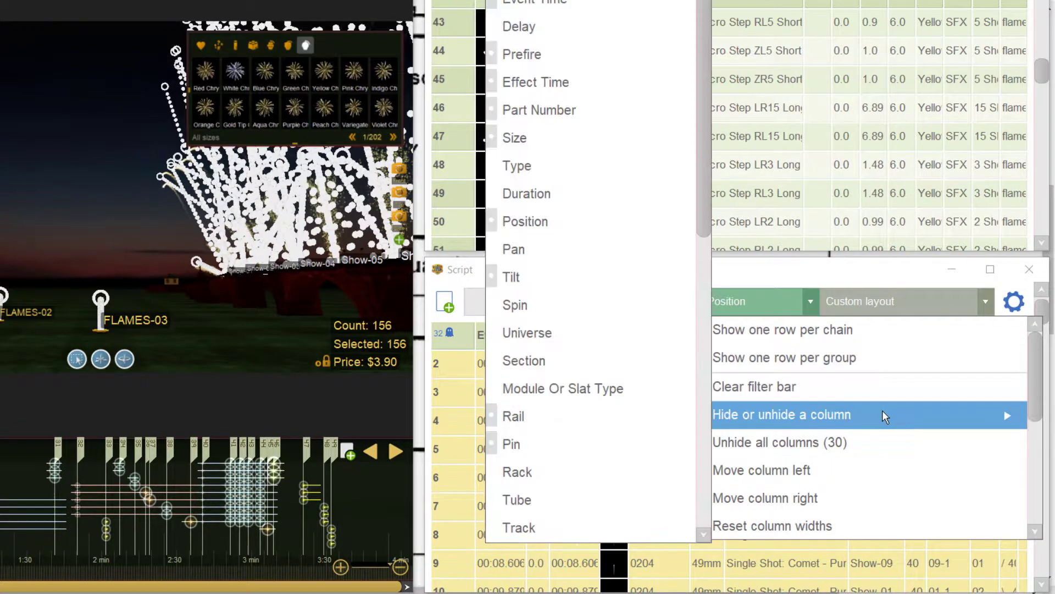
scroll(641, 302, "down", 1)
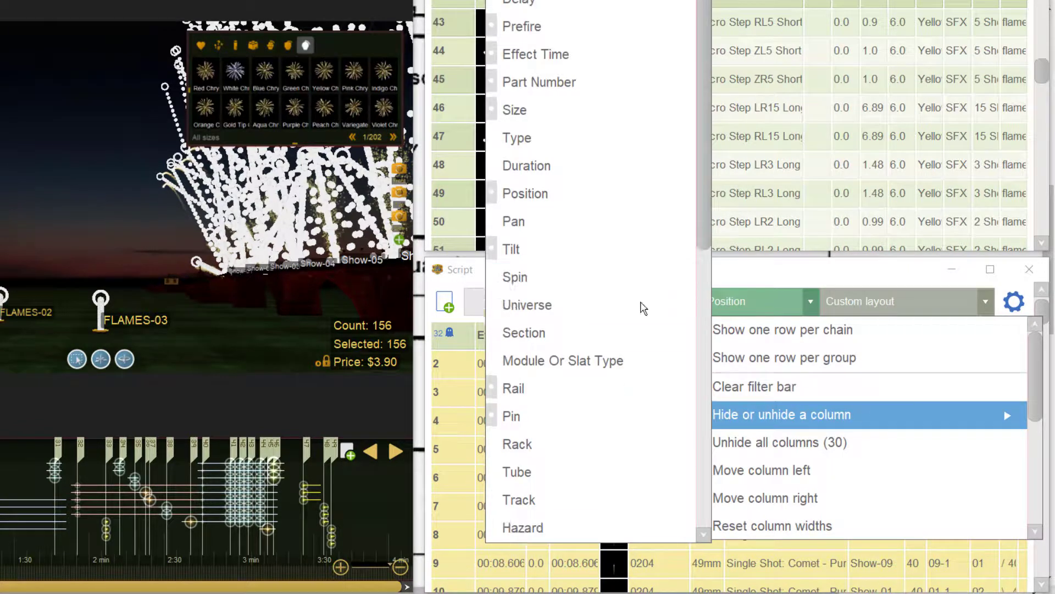
left_click(624, 353)
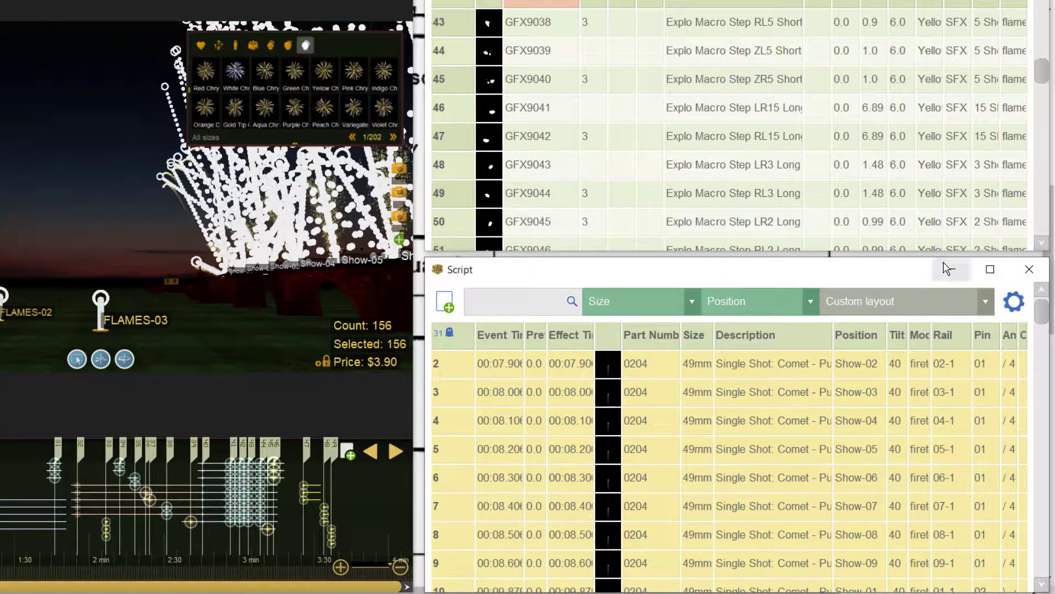
Maximize the script, scroll through the module types, and restore it.
left_click(990, 269)
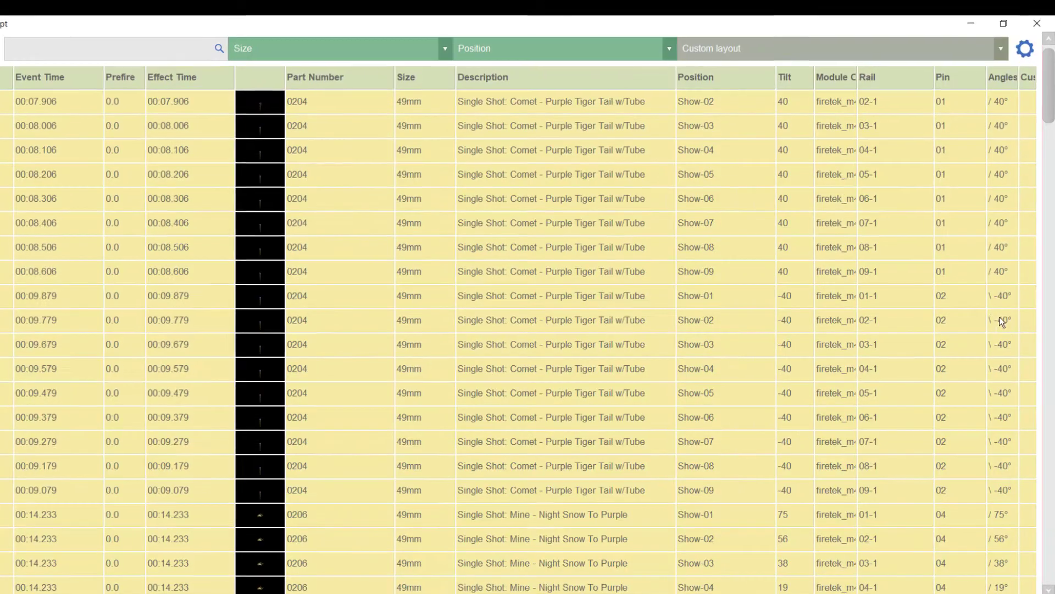
scroll(978, 262, "down", 10)
scroll(884, 206, "down", 3)
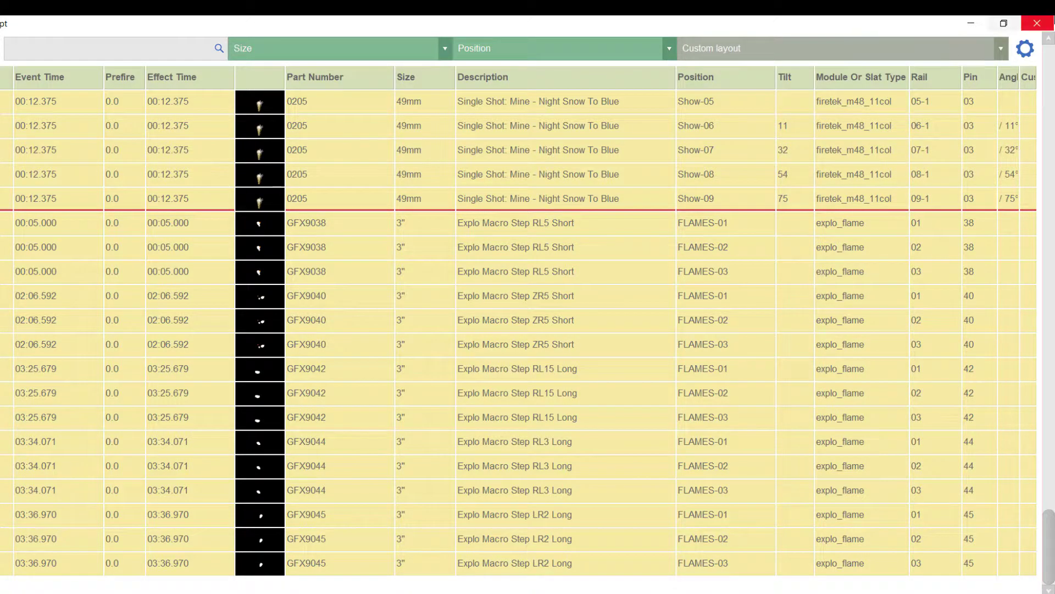
left_click(1004, 24)
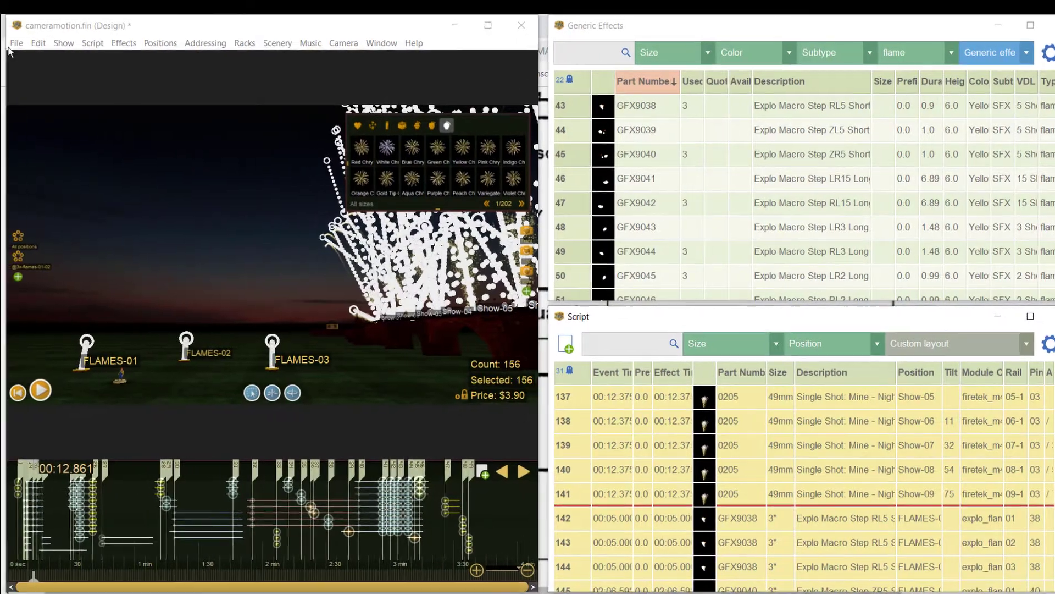
Maximize the main design window for a top-down view of the site.
left_click(17, 44)
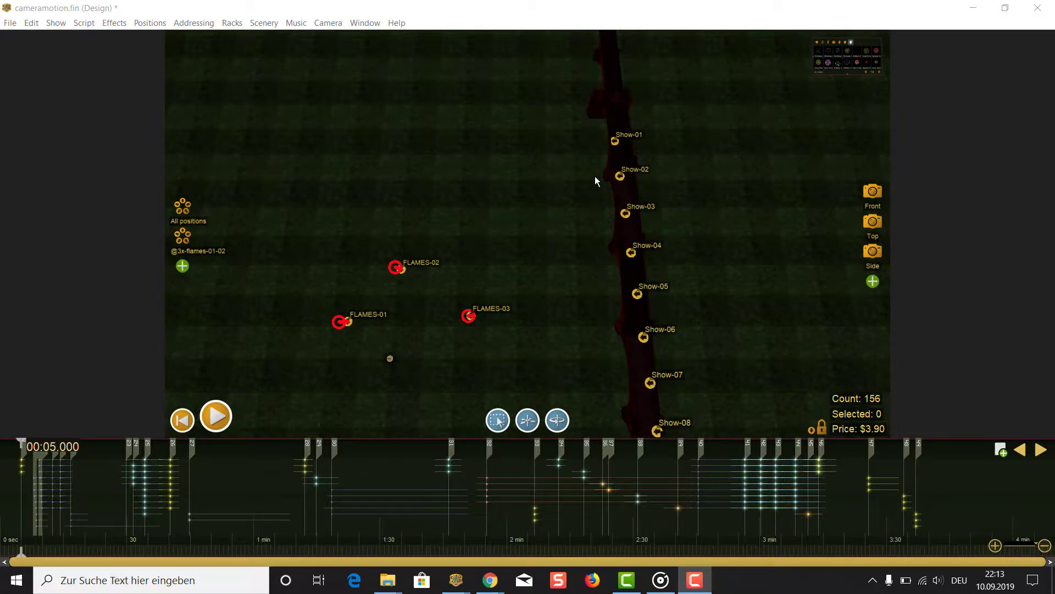
right_click(639, 138)
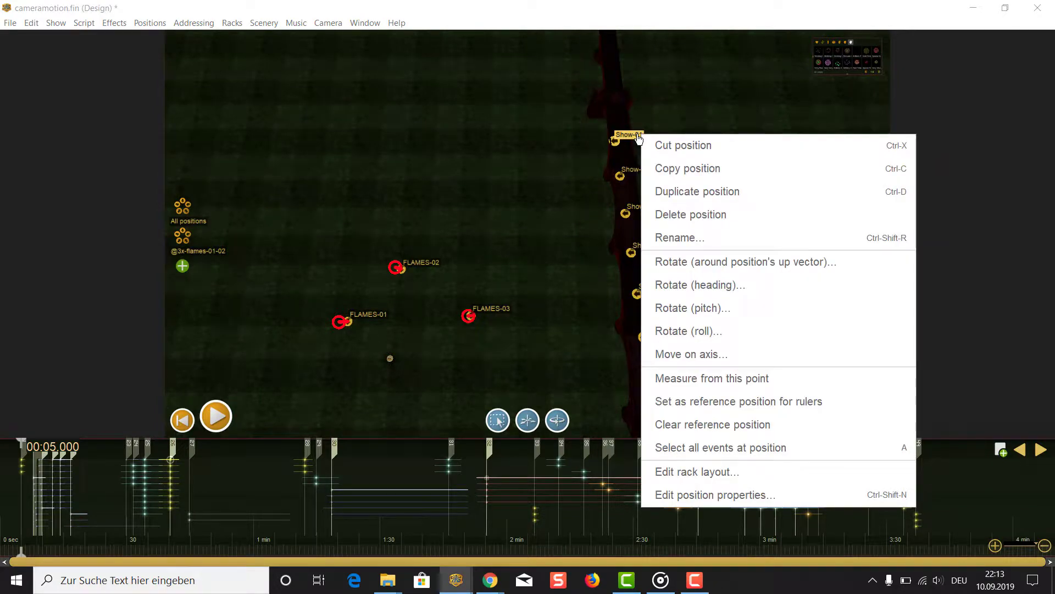
left_click(725, 495)
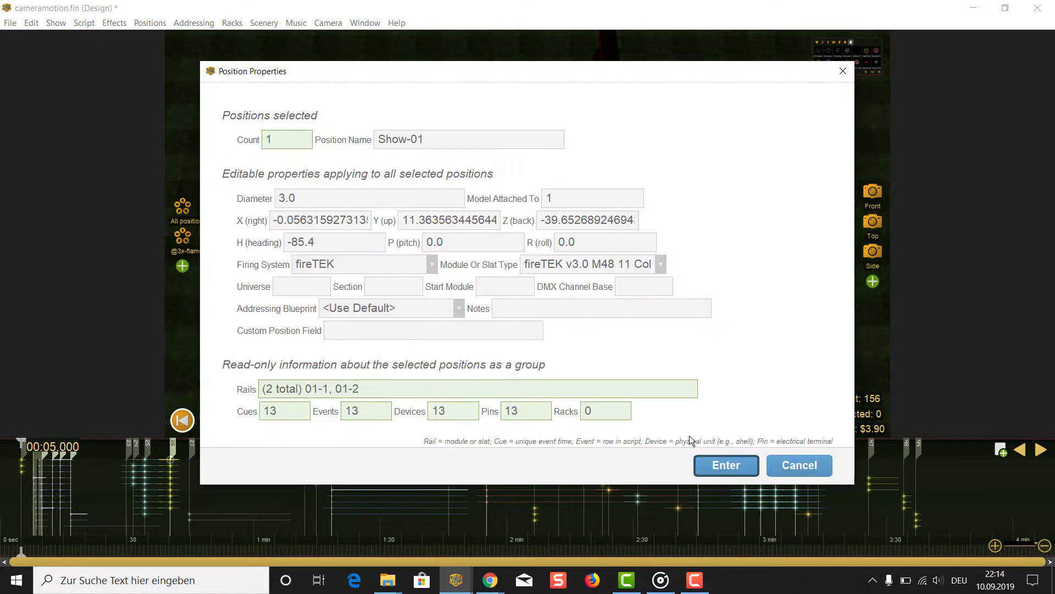
left_click(279, 284)
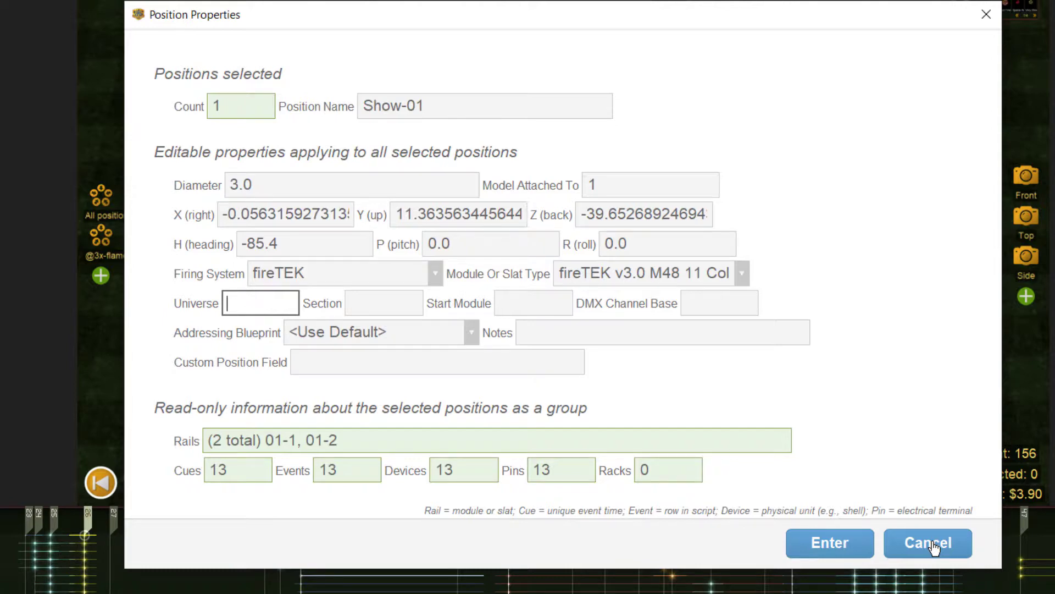
left_click(933, 547)
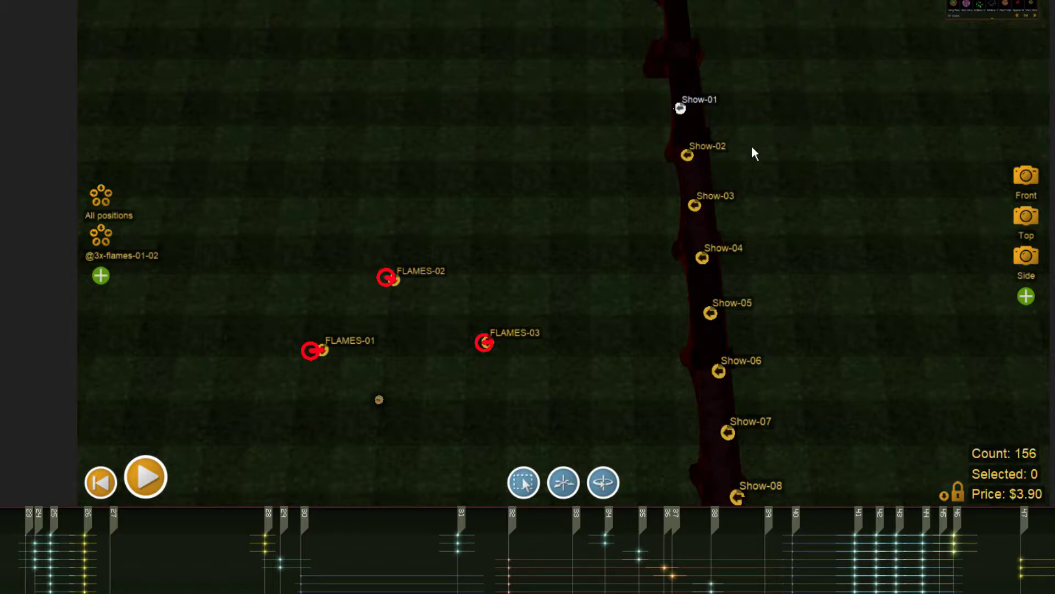
Select Show-01 through Show-03 and set their Universe to 'second'.
left_click(714, 148)
right_click(724, 197)
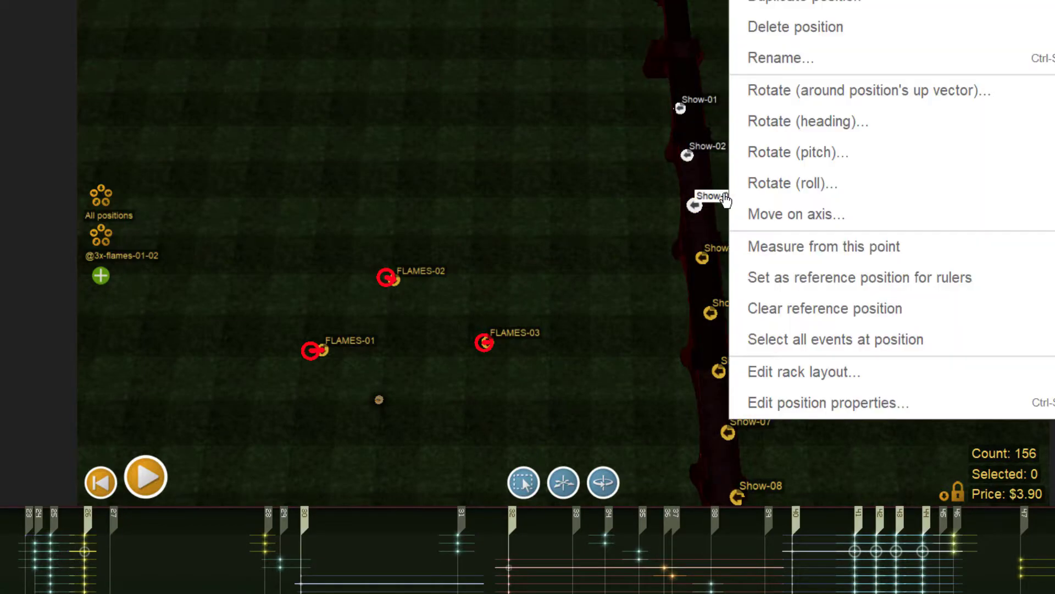
left_click(813, 403)
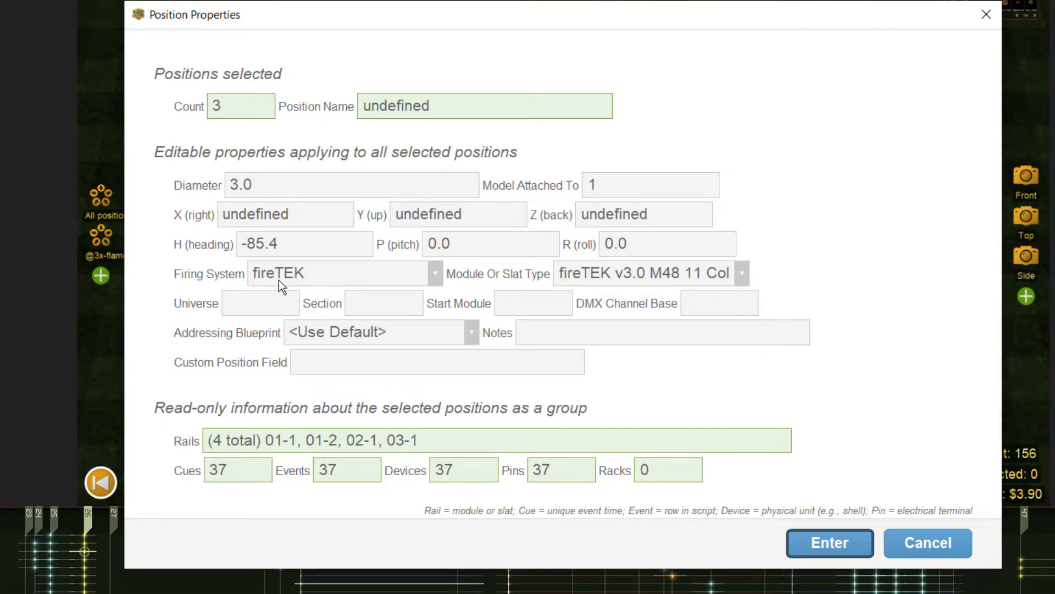
left_click(271, 300)
type("sec")
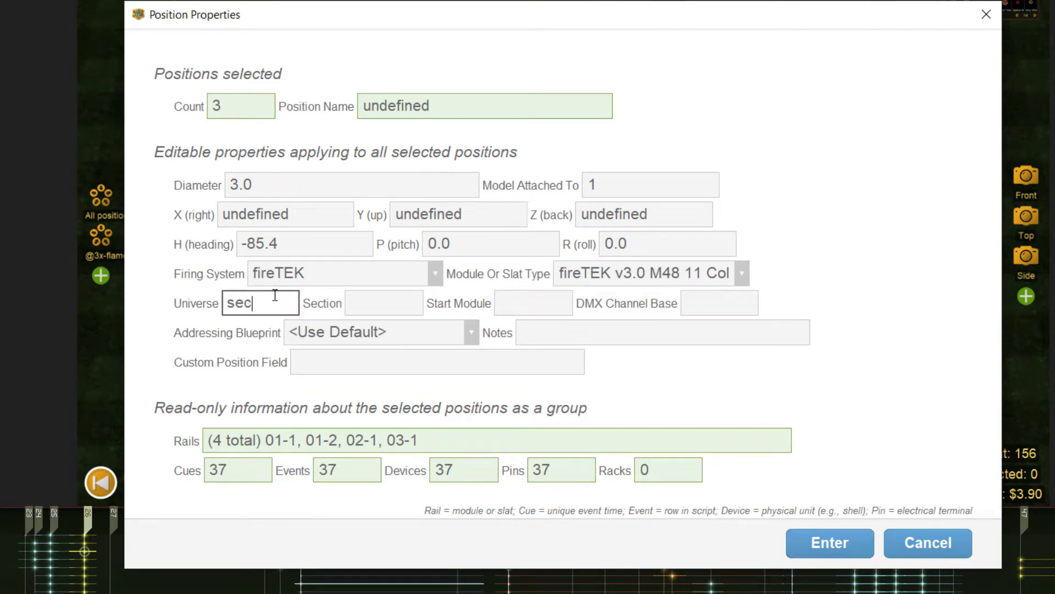
type("ond")
left_click(813, 544)
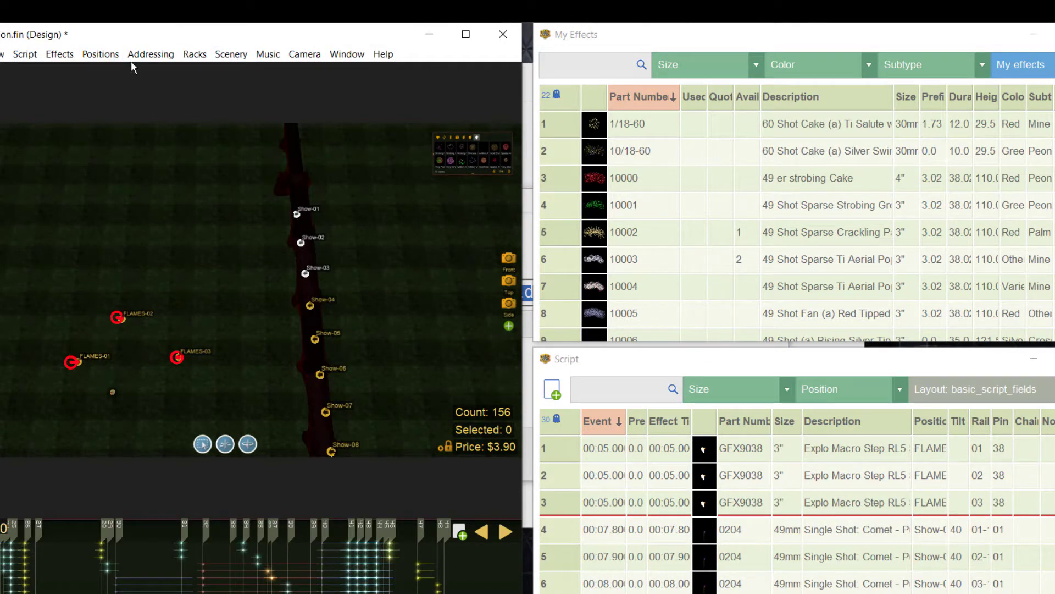
Re-address the show with fireTEK settings across universes blank and second, then dismiss the summary.
left_click(152, 54)
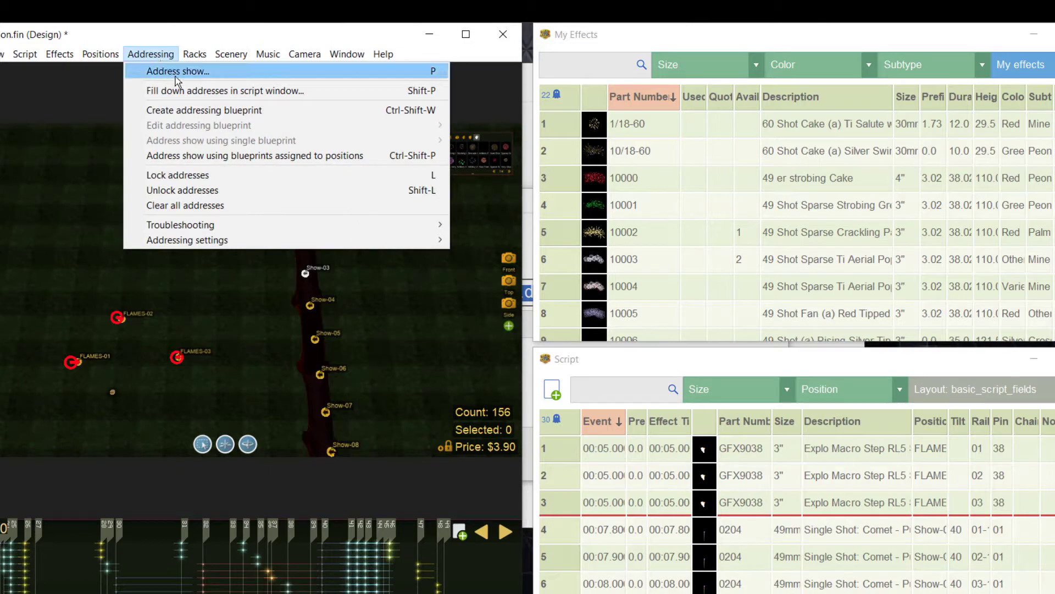
left_click(176, 74)
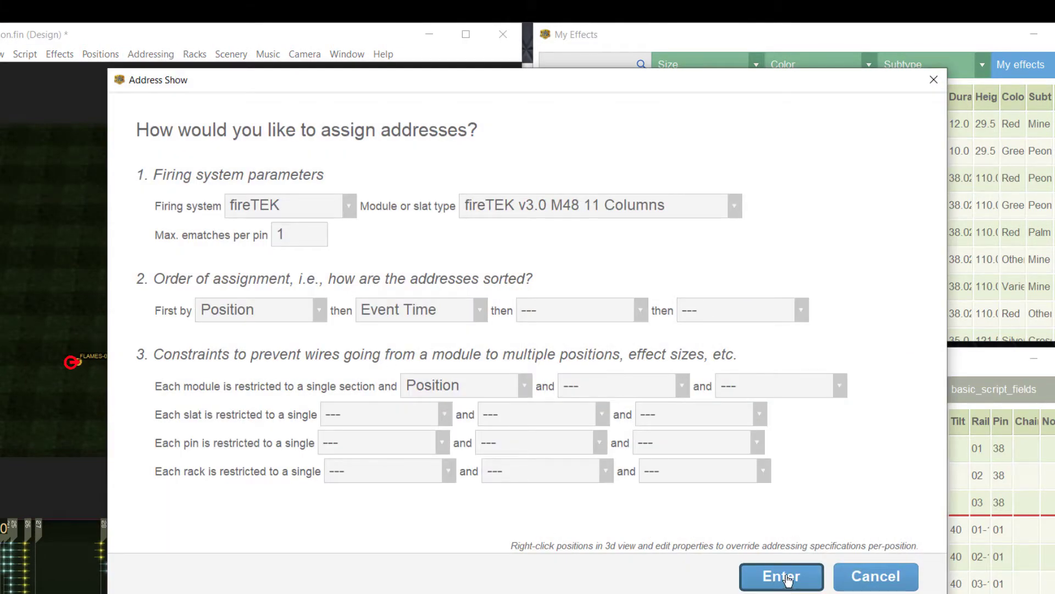
left_click(783, 577)
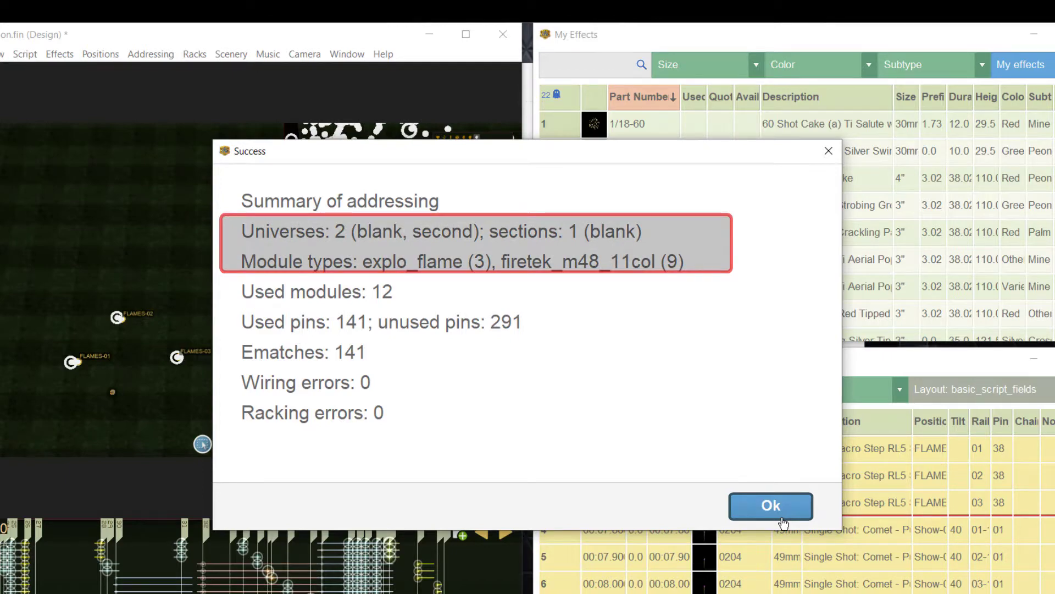
left_click(782, 522)
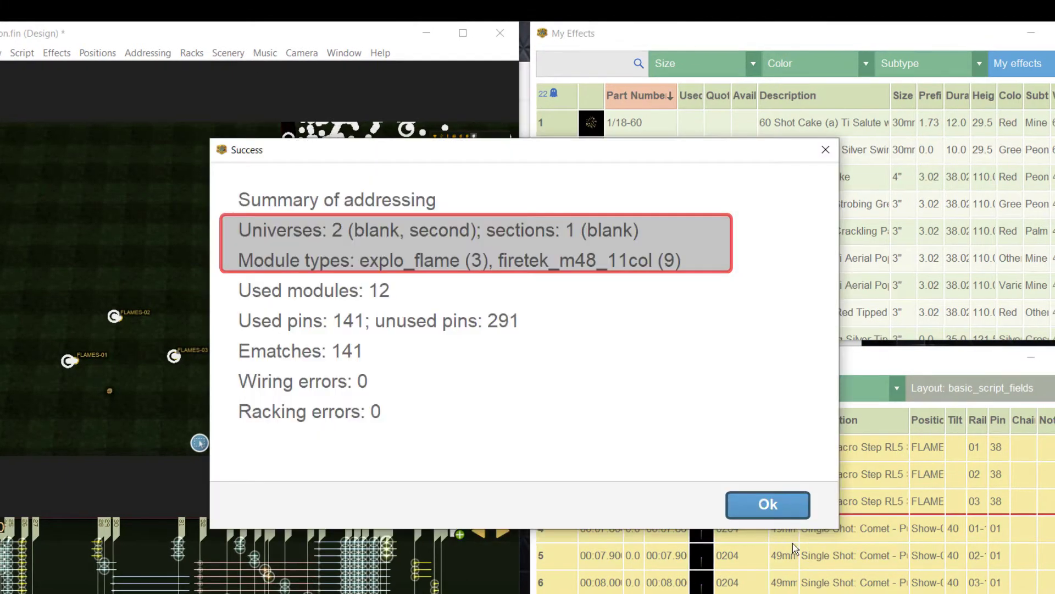
left_click(775, 504)
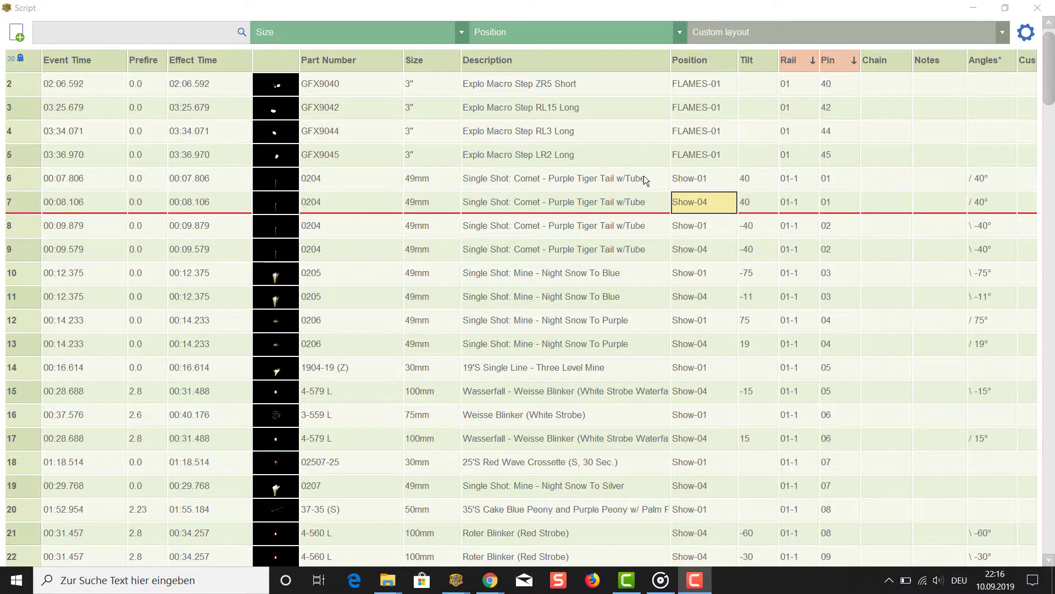
left_click(644, 177)
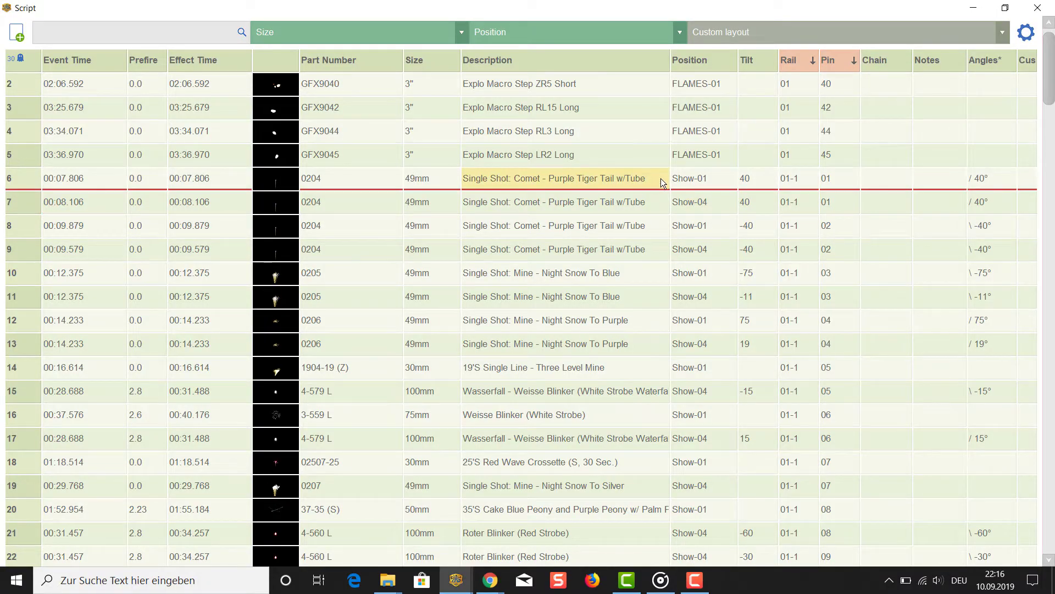
left_click(659, 204)
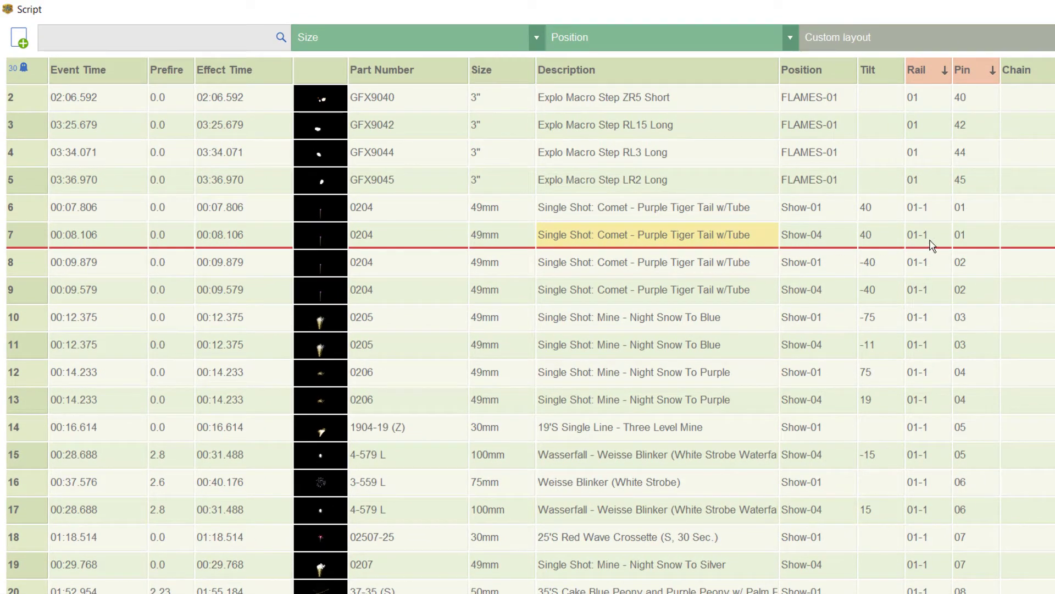
left_click(938, 242)
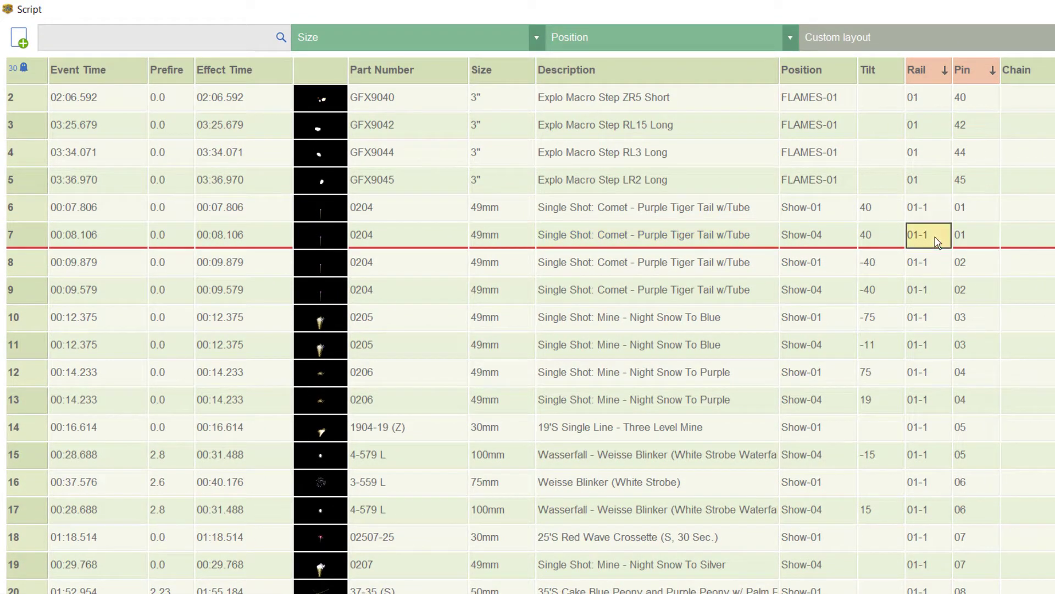
left_click(927, 209)
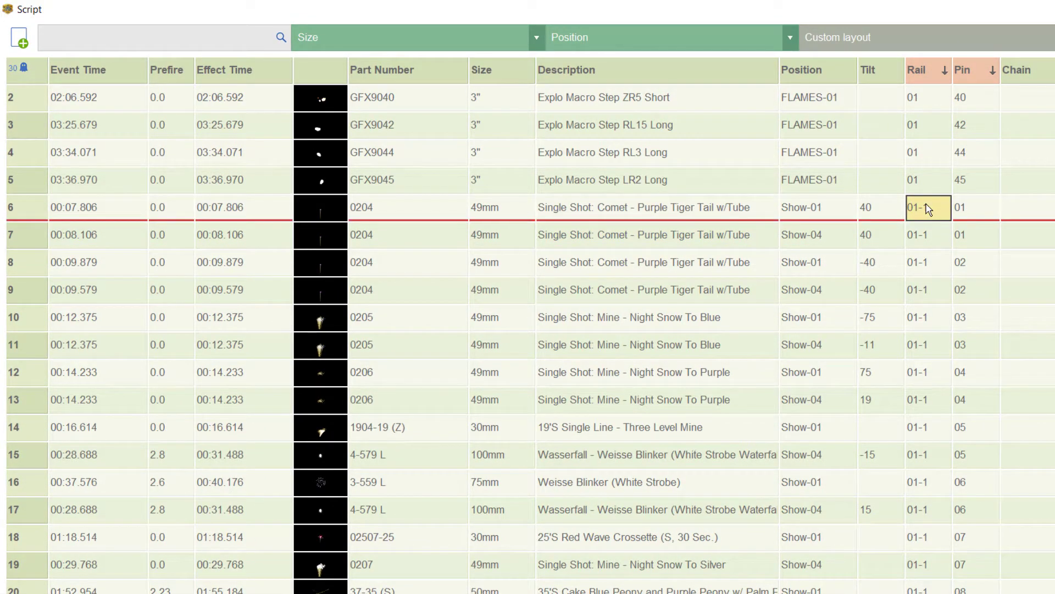